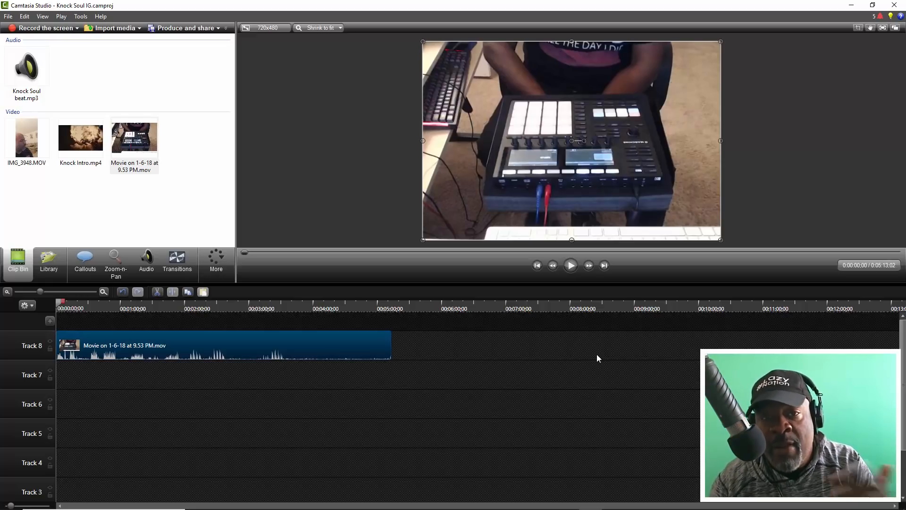
- Switch to the ULTIMATE VID SETUP MT Mk3 song in Studio One to view its recorded tracks, and return to Camtasia
mouse_move(613, 508)
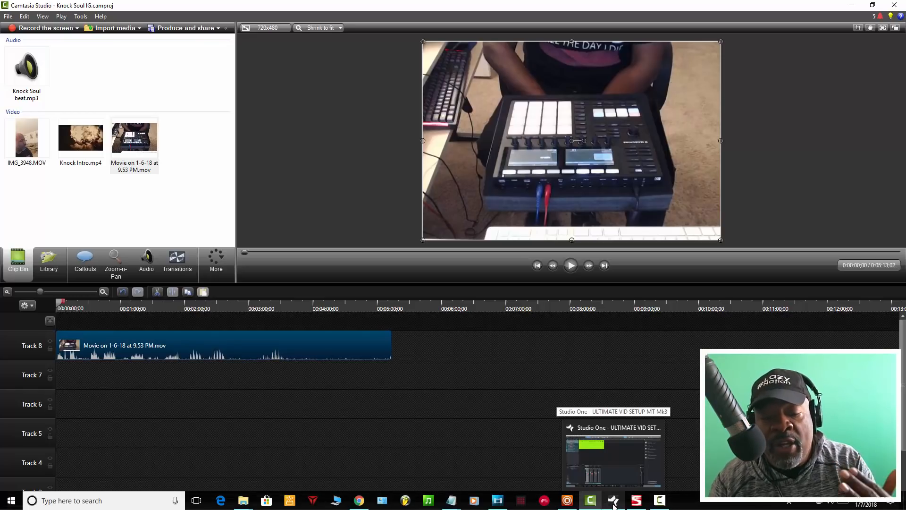
left_click(613, 501)
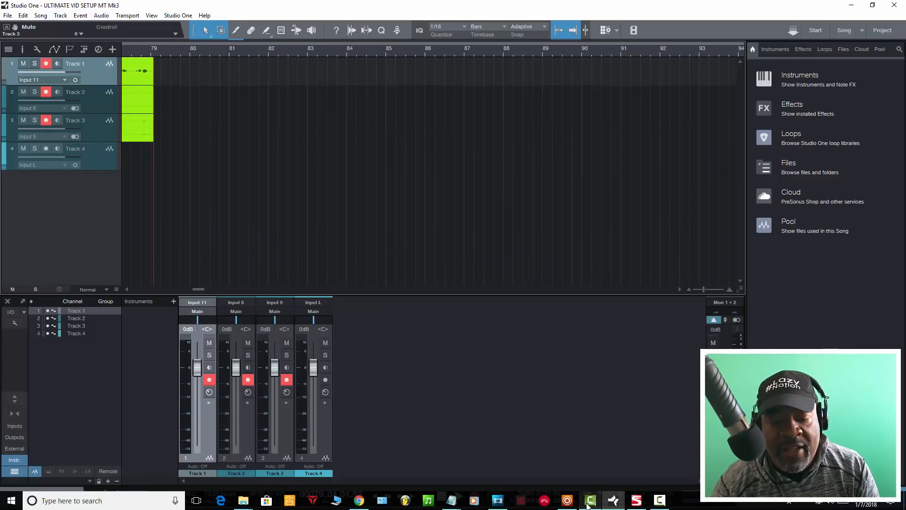
left_click(590, 502)
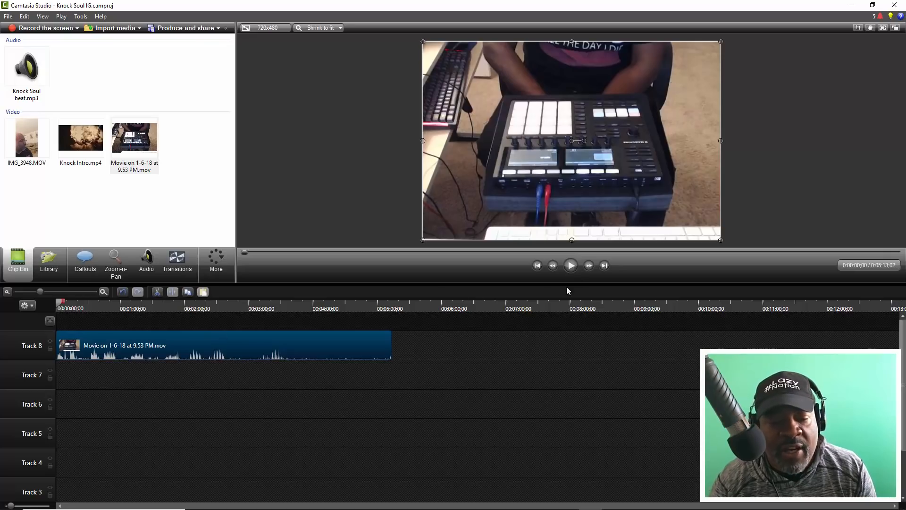
- Play the movie clip from about 45 seconds to hear its camera audio, and stop after a few seconds
left_click(105, 305)
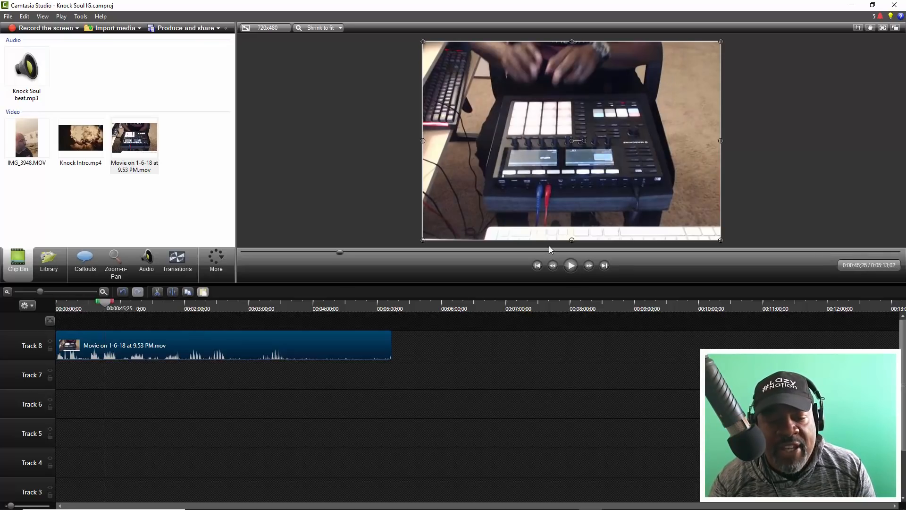
left_click(571, 265)
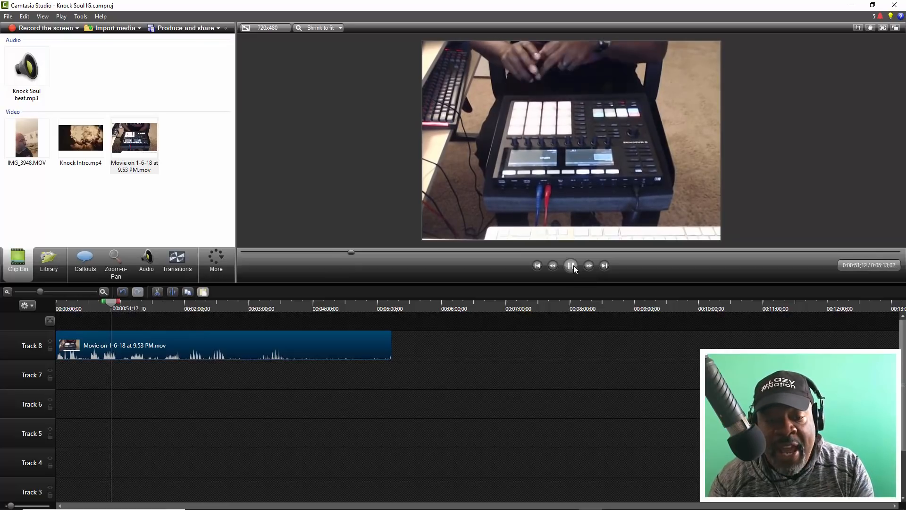
left_click(547, 206)
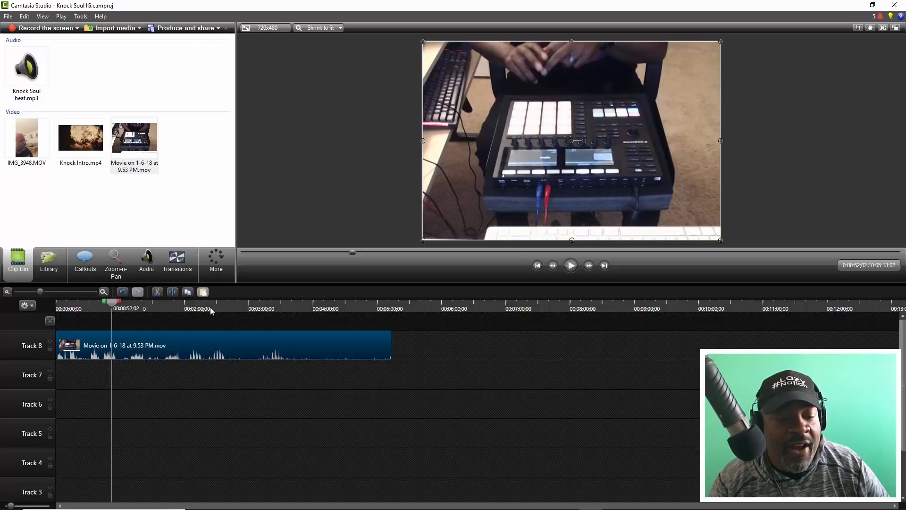
- Move the movie clip to Track 7 and add Knock Soul beat.mp3 to Track 8 at the start of the timeline
left_click_drag(135, 341, 114, 389)
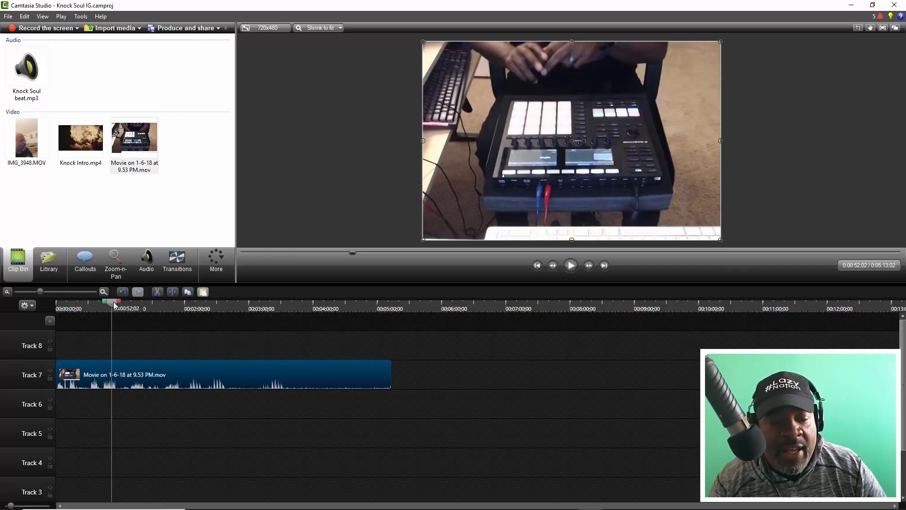
left_click_drag(114, 306, 60, 306)
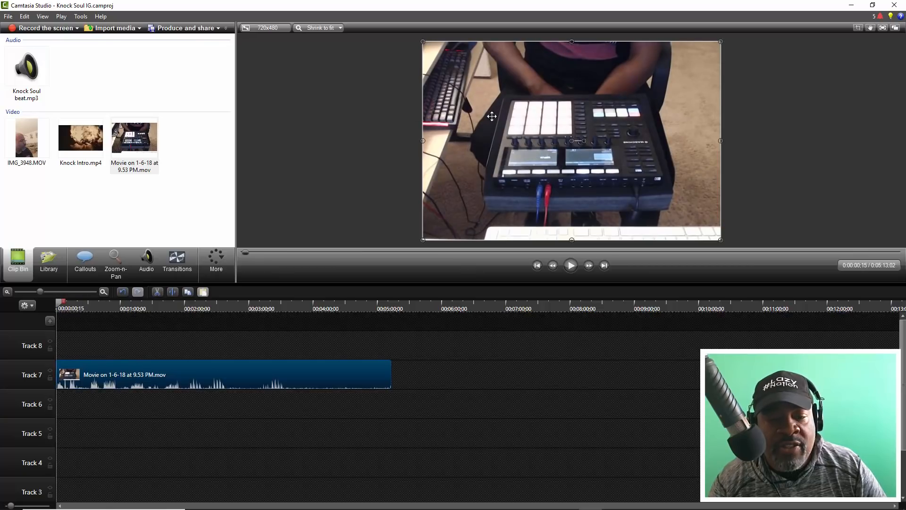
left_click_drag(29, 72, 49, 108)
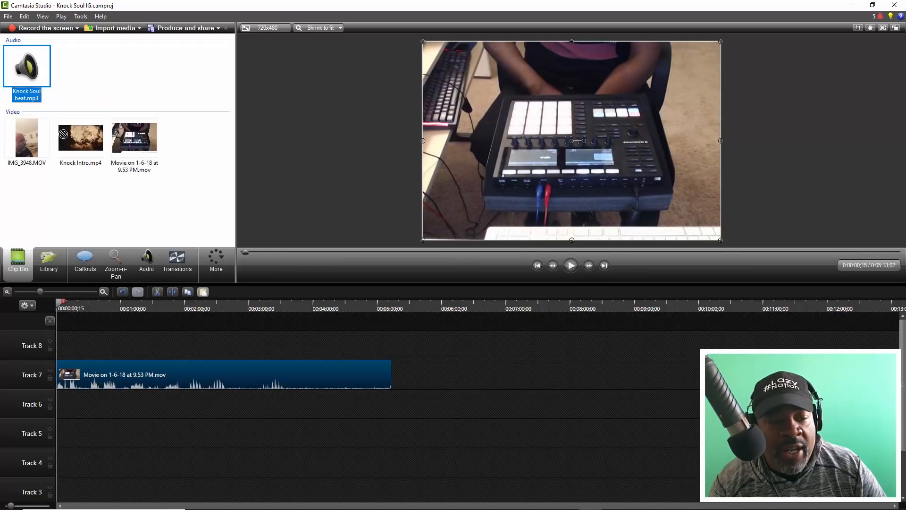
left_click_drag(123, 342, 180, 344)
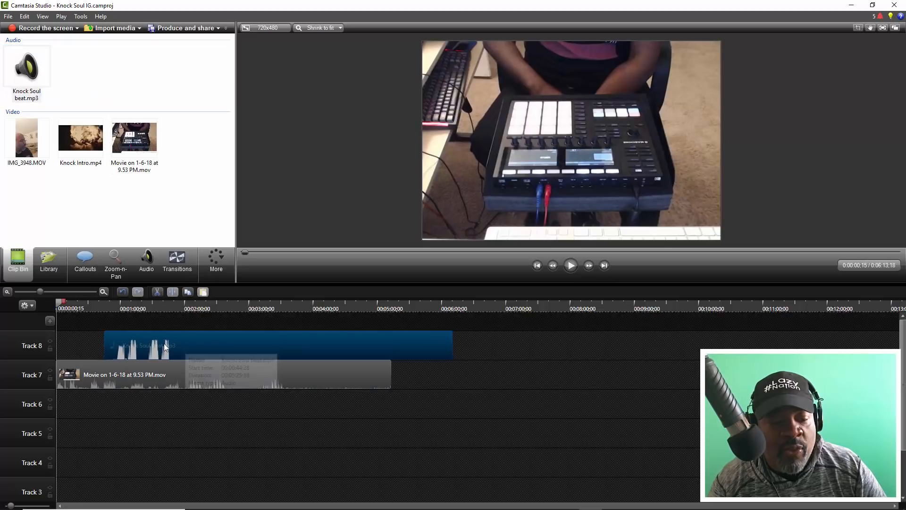
- Play both clips together, and trim about 11 seconds off the start of Knock Soul beat.mp3, keeping it at the timeline's start
left_click_drag(40, 291, 53, 293)
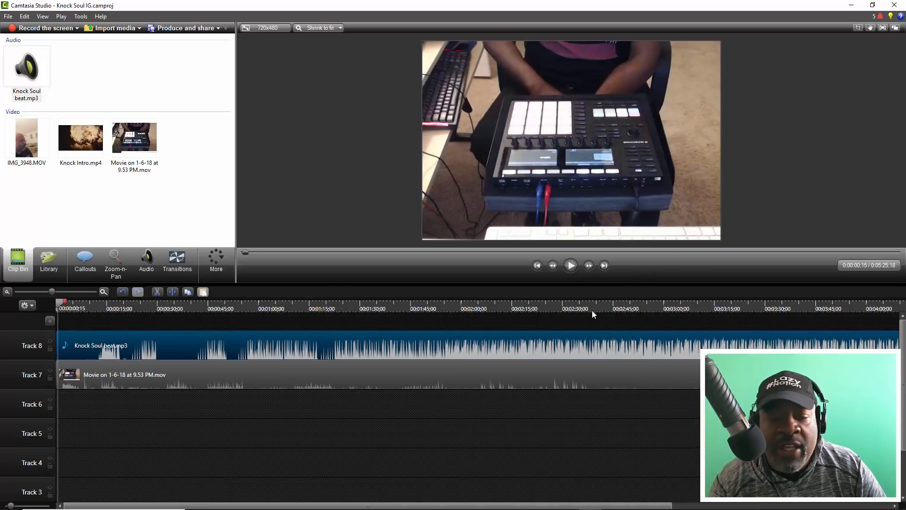
left_click(571, 266)
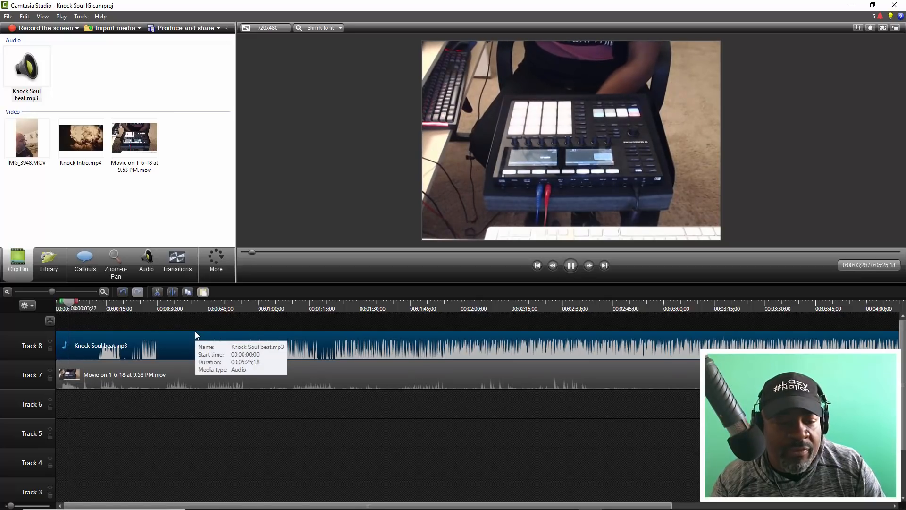
key("space")
left_click_drag(57, 341, 87, 345)
mouse_move(76, 302)
left_mouse_down()
mouse_move(49, 304)
mouse_move(68, 291)
left_mouse_up()
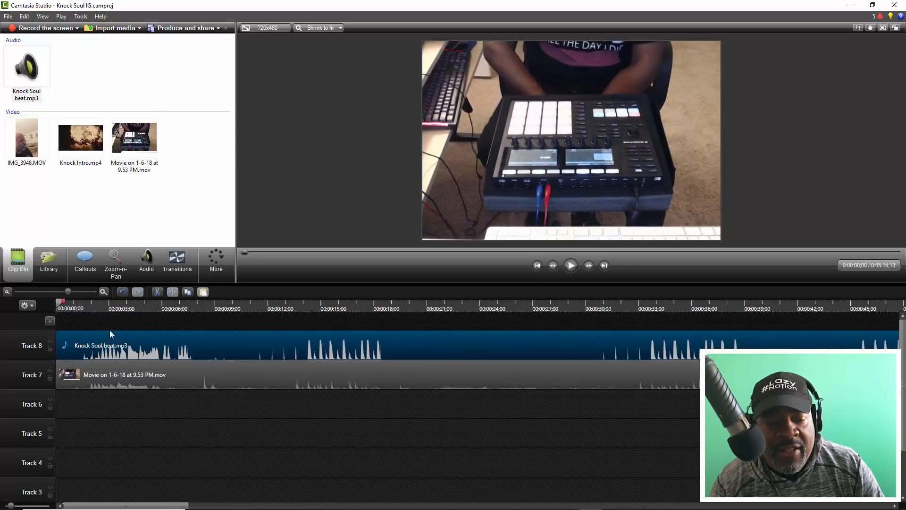
- Try shifting Knock Soul beat.mp3 to start at about 0;16, playing both clips to compare their timing
left_click_drag(113, 349, 119, 352)
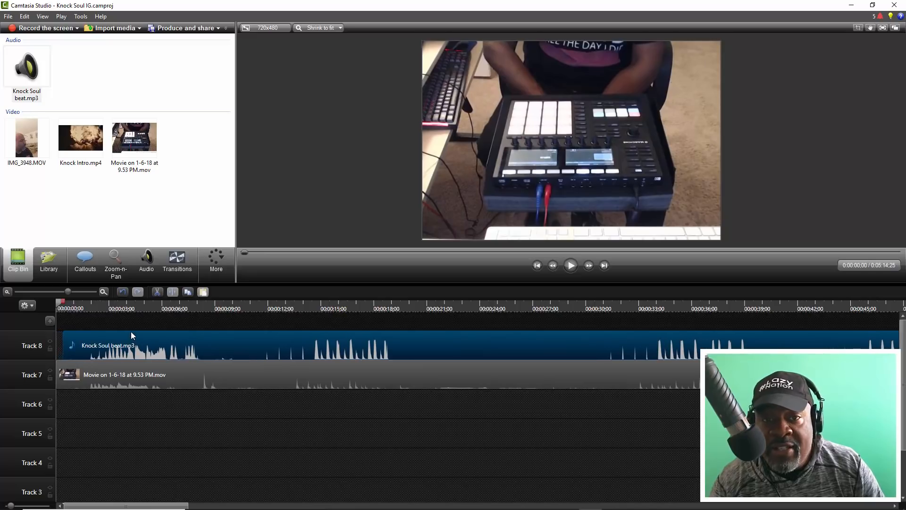
key("space")
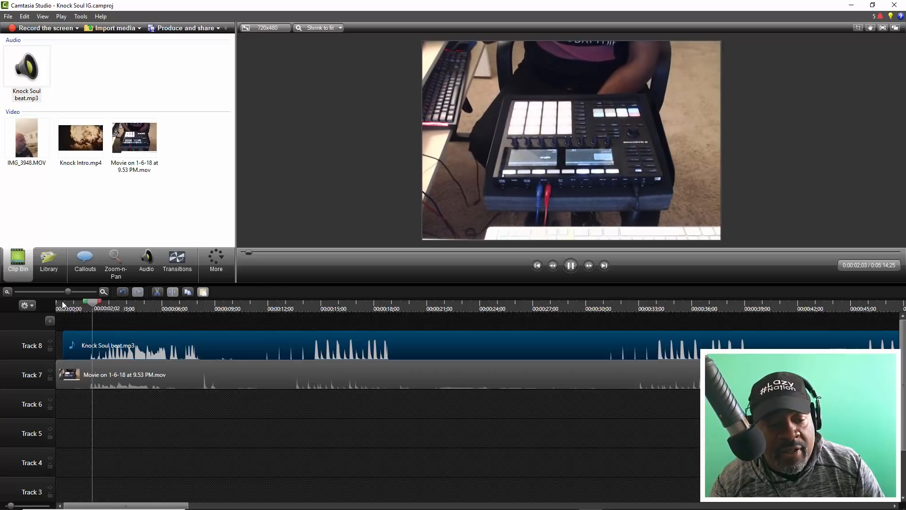
key("space")
left_click_drag(68, 291, 77, 293)
left_click_drag(177, 339, 182, 337)
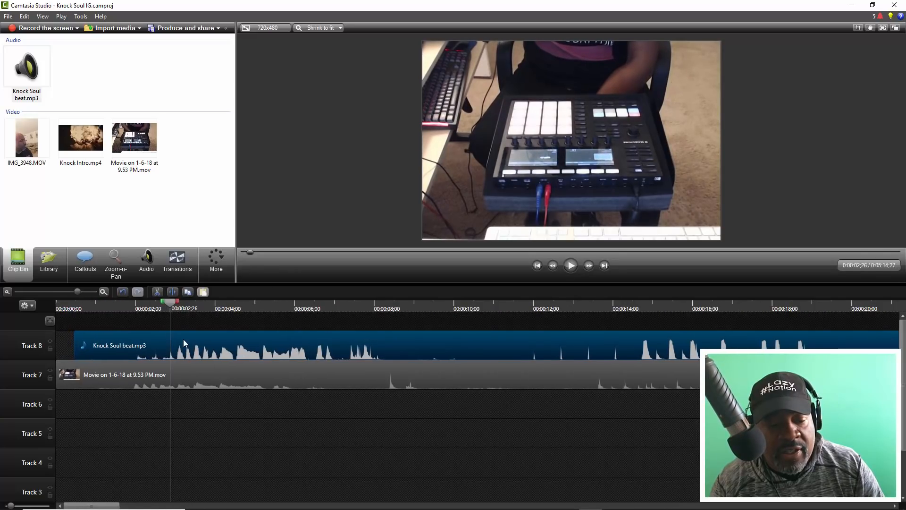
left_click(134, 308)
key("space")
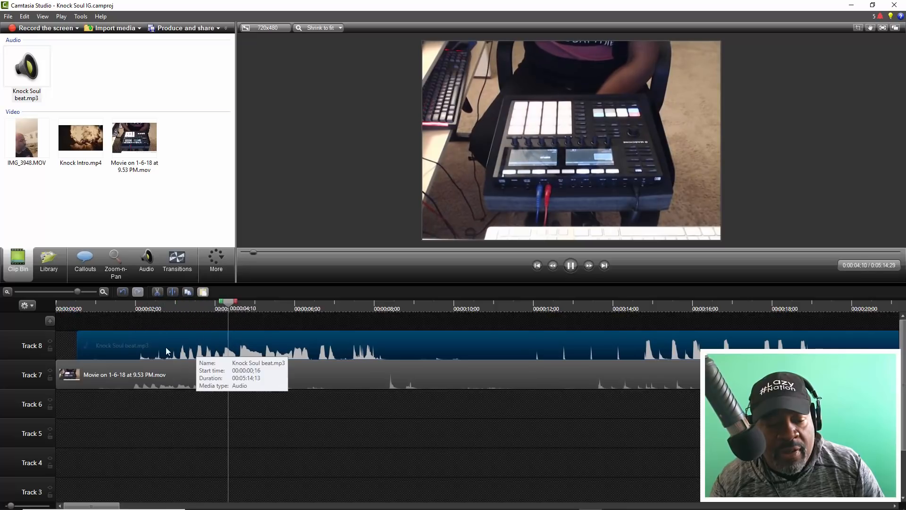
key("space")
- Trim about 2.5 seconds off the start of Knock Soul beat.mp3 and slide it earlier to line up with the movie's waveform
left_click_drag(80, 347, 180, 350)
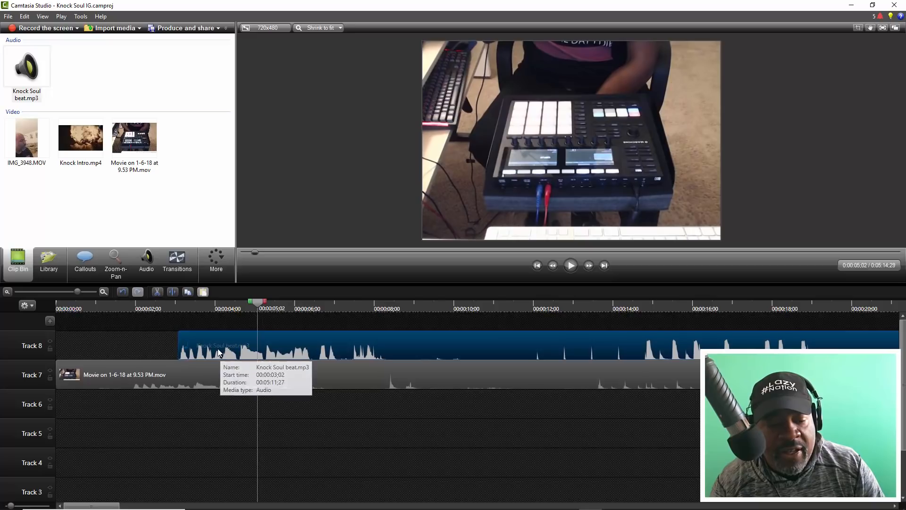
left_click(126, 306)
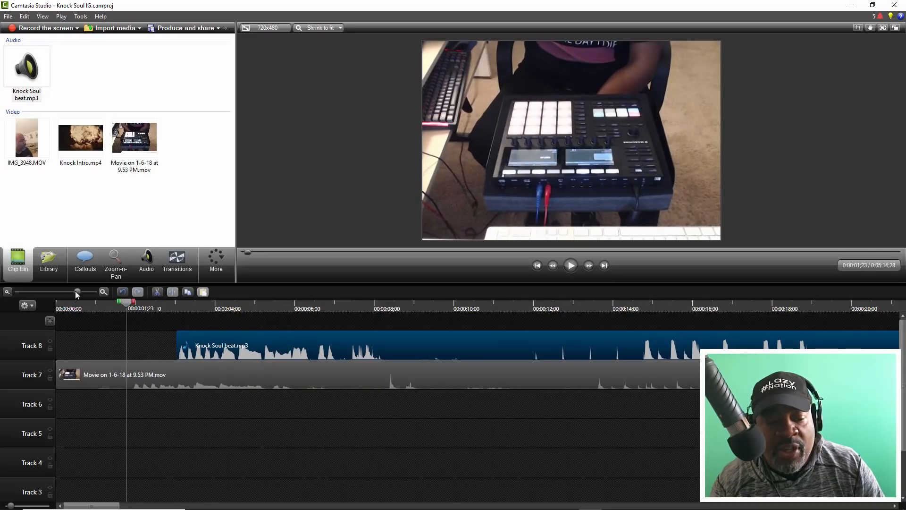
left_click_drag(80, 290, 89, 293)
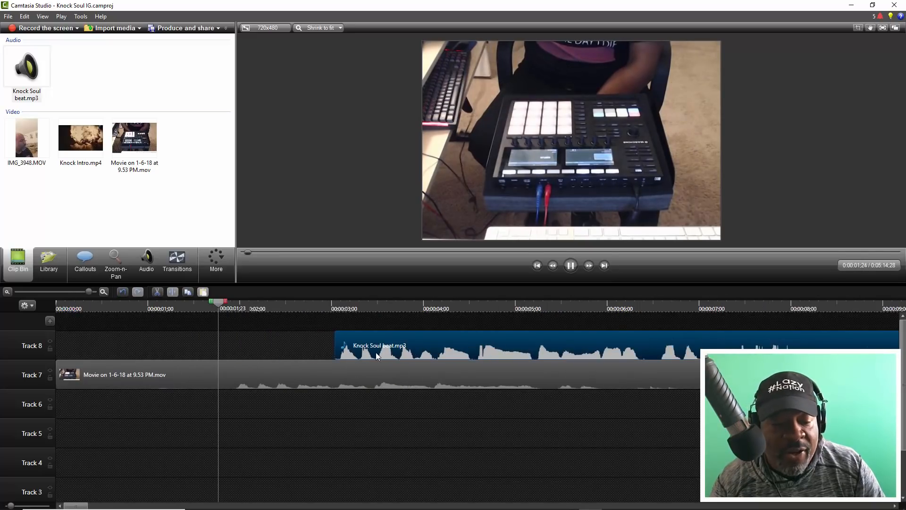
left_click_drag(382, 350, 269, 336)
left_click_drag(235, 309, 233, 310)
- Nudge Knock Soul beat.mp3 to start at about 1;26, playing both clips to check the sync
key("space")
key("space")
left_click_drag(255, 348, 256, 350)
left_click(217, 311)
key("space")
- Raise the movie clip's audio volume by two increments and play both clips to compare them
left_click(282, 380)
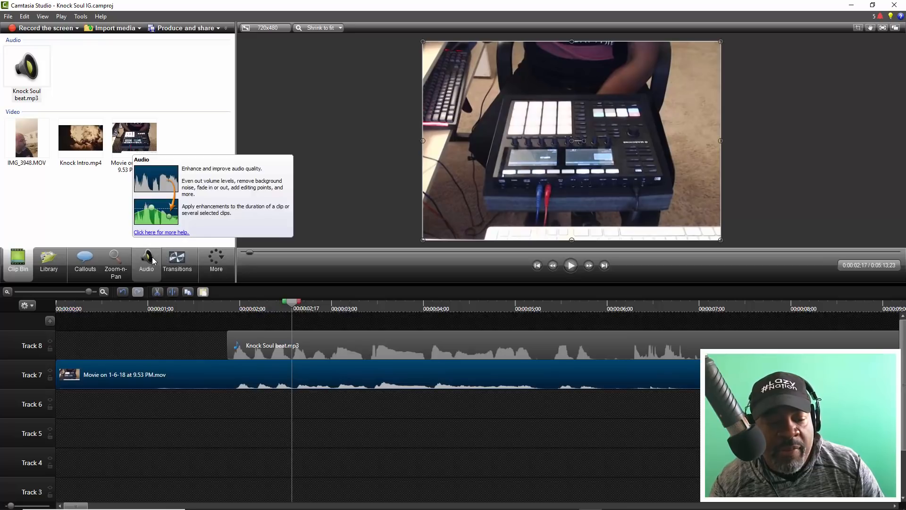
left_click(147, 257)
left_click(108, 150)
left_click(107, 149)
left_click(234, 314)
key("space")
- Nudge Knock Soul beat.mp3 one frame later to start at about 1;27, and play both clips from about 1;22
left_click(215, 308)
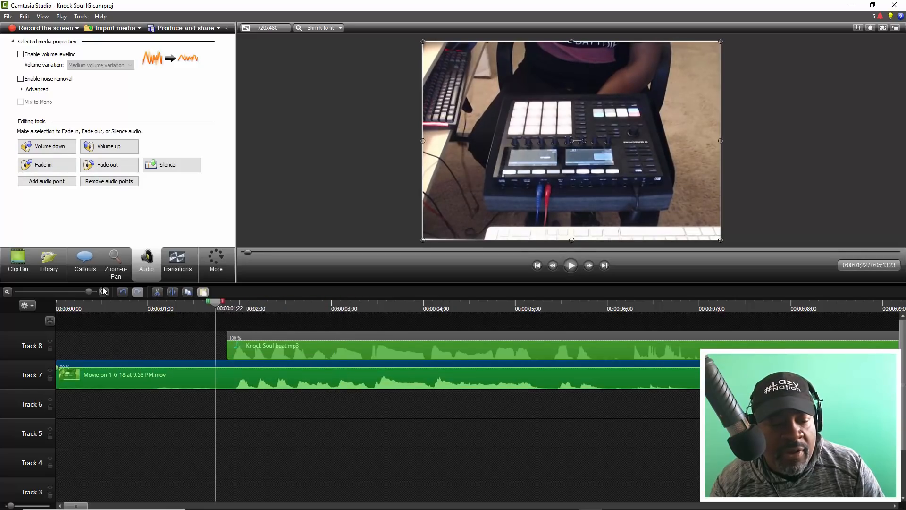
left_click_drag(250, 335, 256, 347)
key("space")
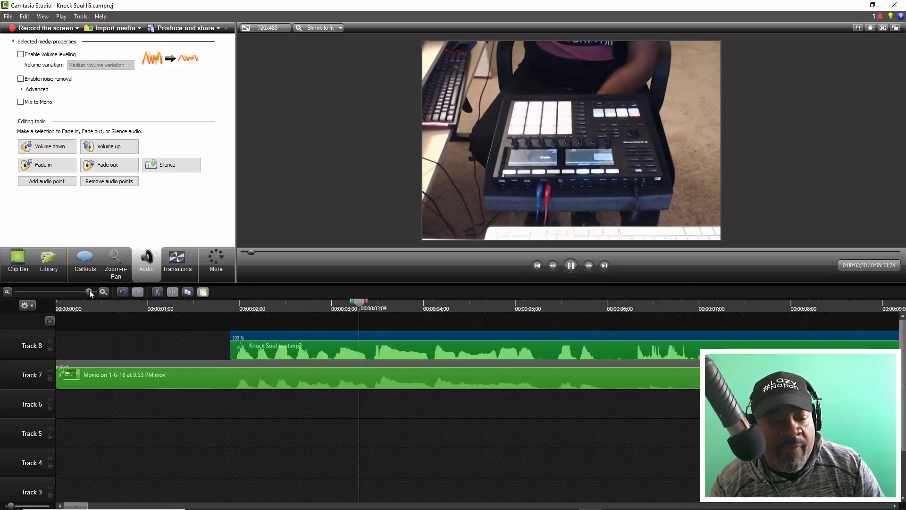
- Play the pad-drumming section from about 13 seconds to check that the beat and the movie stay in sync
left_click_drag(90, 290, 60, 281)
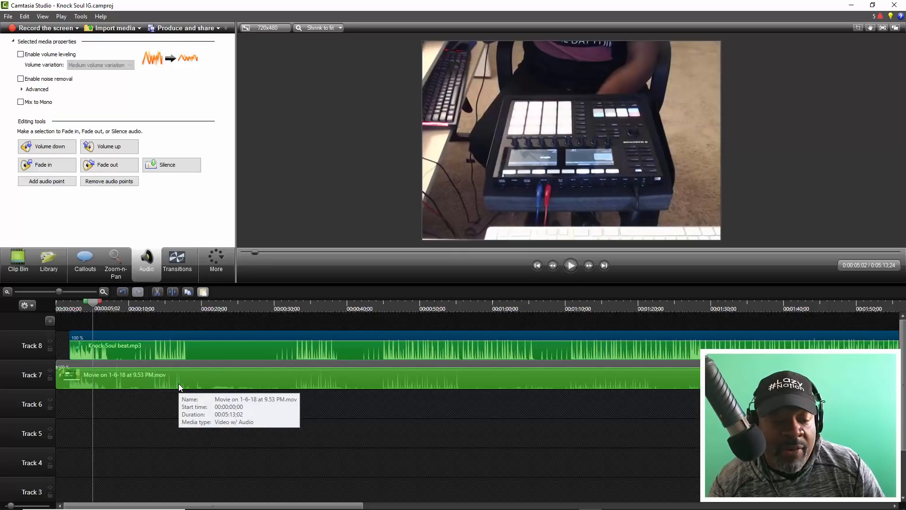
left_click(151, 308)
key("space")
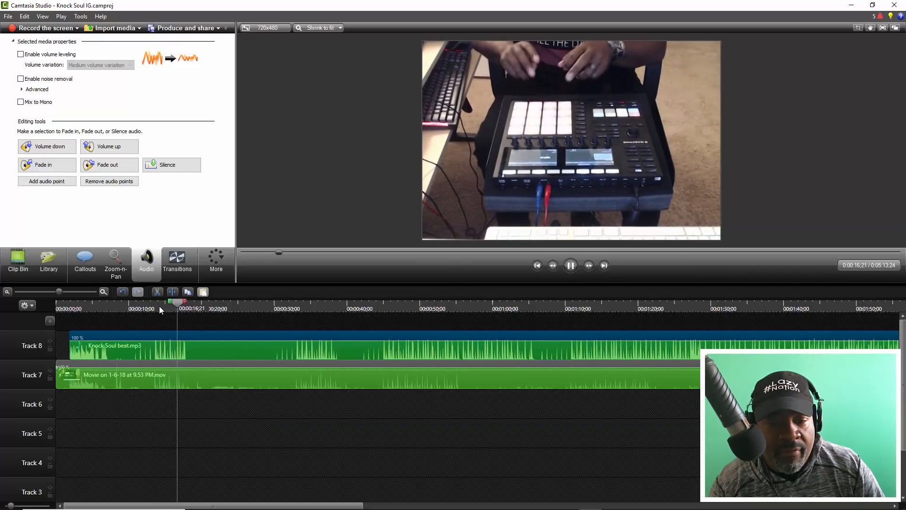
key("space")
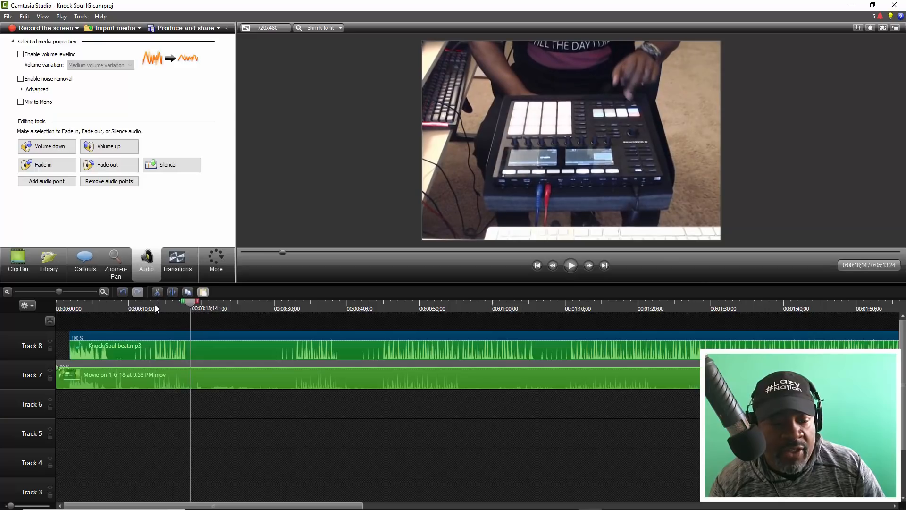
left_click_drag(59, 291, 69, 300)
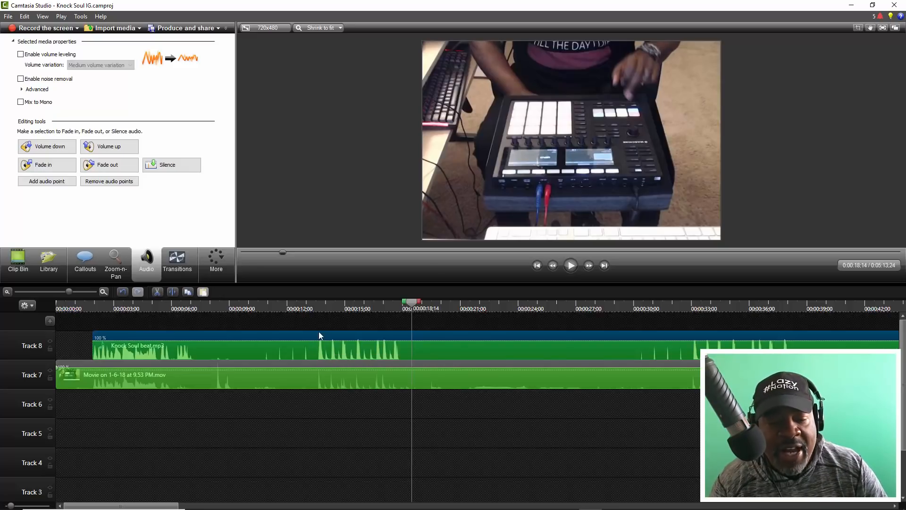
left_click(313, 310)
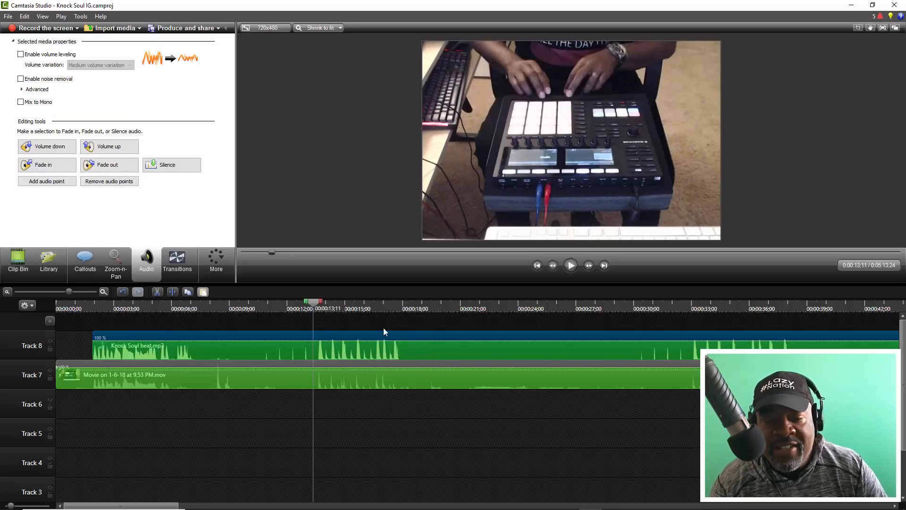
key("space")
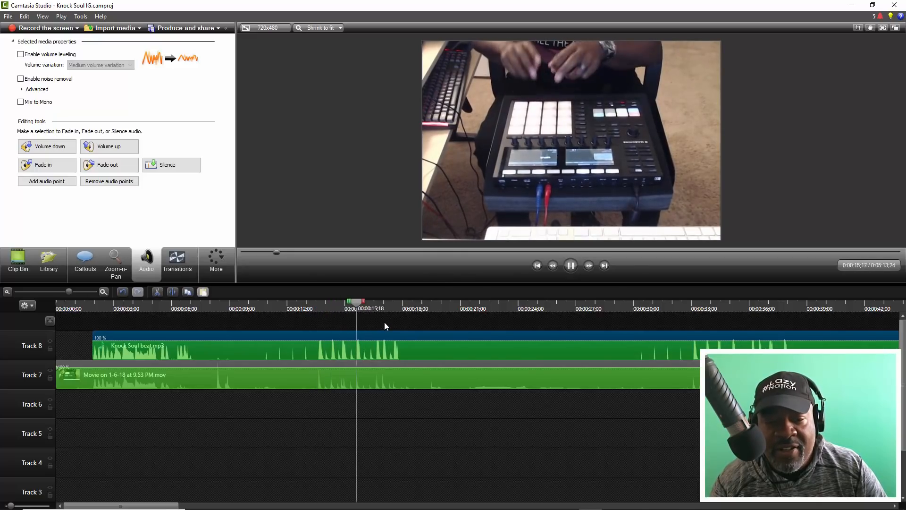
key("space")
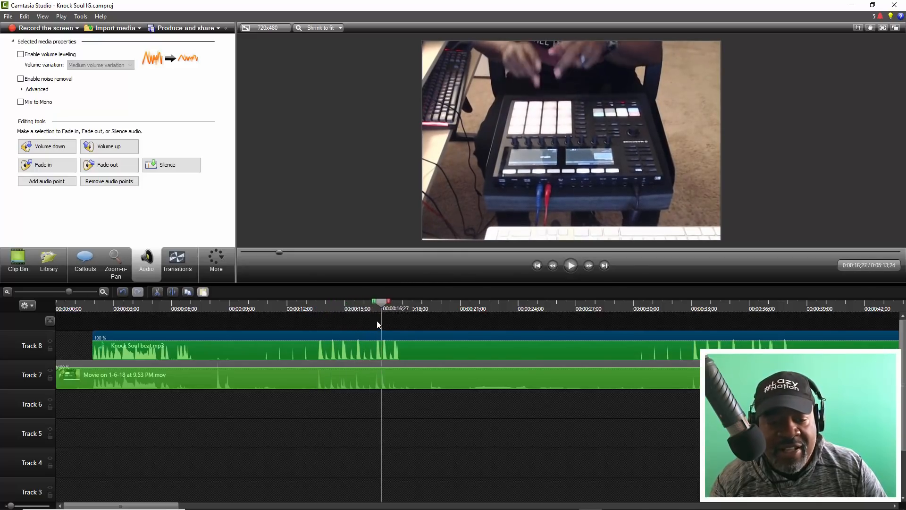
left_click(312, 304)
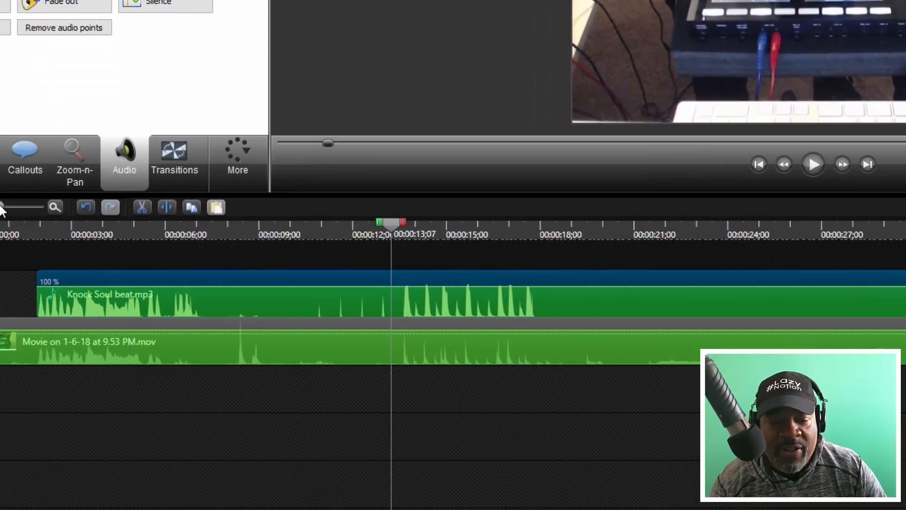
- Separate the movie clip's video and audio onto their own tracks, and undo the separation
mouse_move(8, 219)
left_mouse_down()
mouse_move(21, 224)
mouse_move(5, 220)
left_mouse_up()
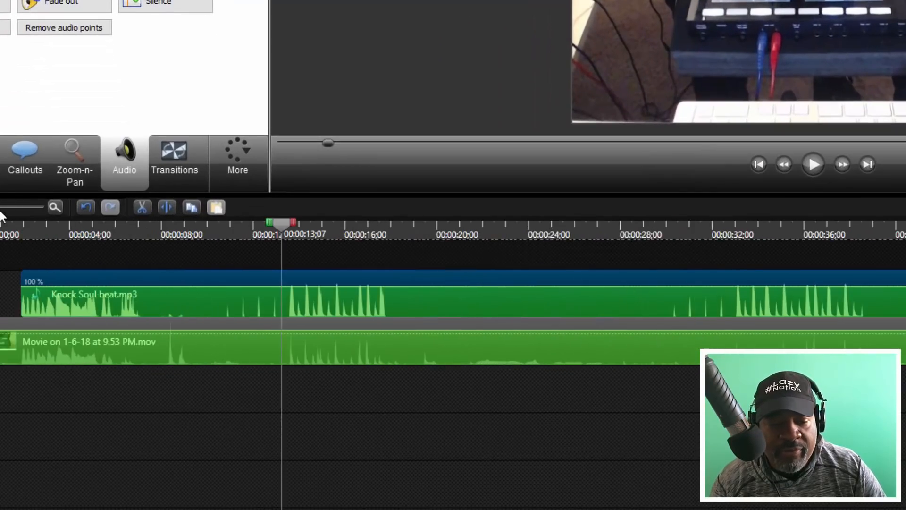
left_click(258, 350)
right_click(259, 348)
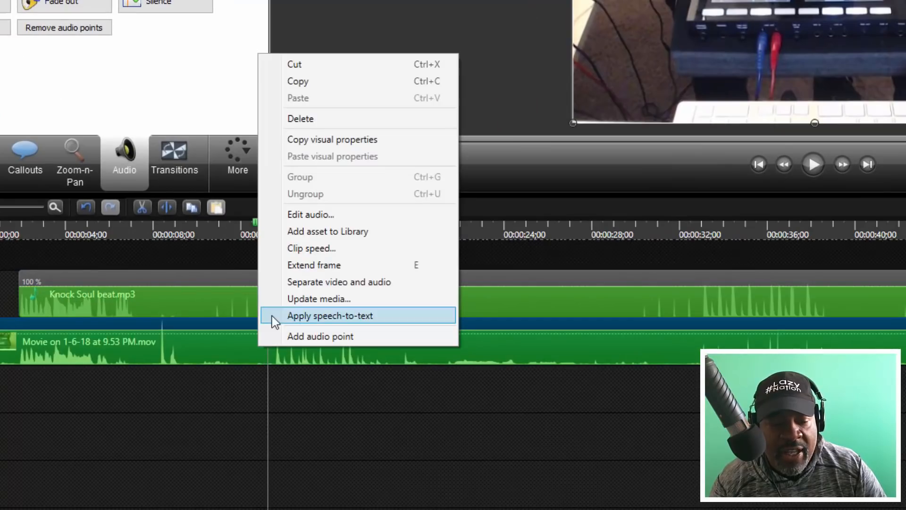
left_click(287, 282)
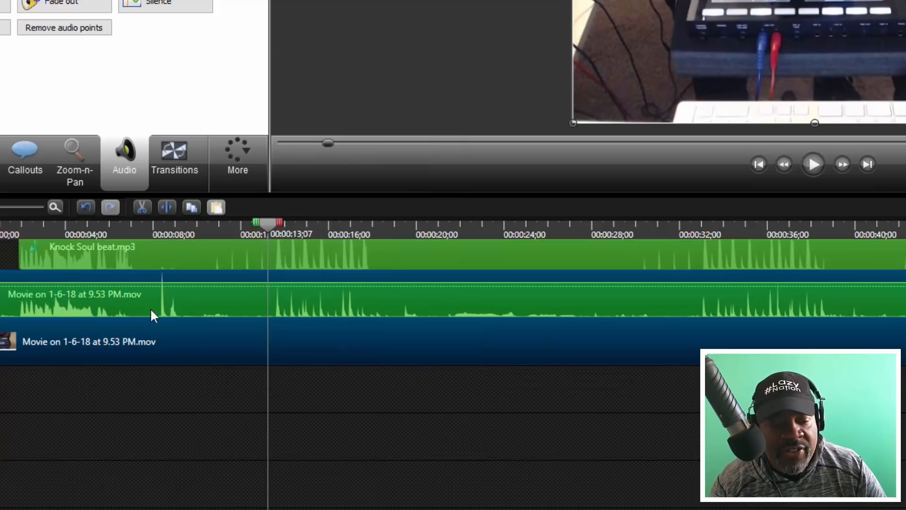
key("ctrl+z")
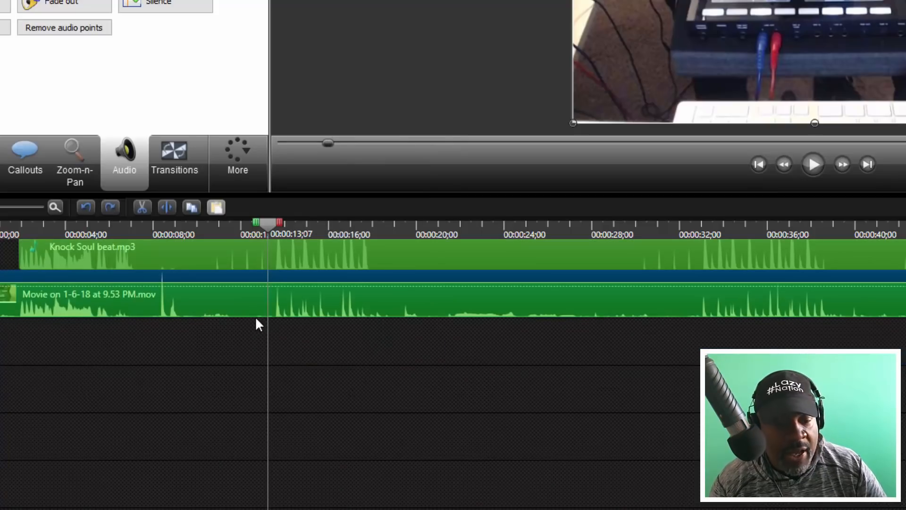
- Separate the movie clip's video and audio onto their own tracks, and play the pad drumming from about 12;03
right_click(251, 302)
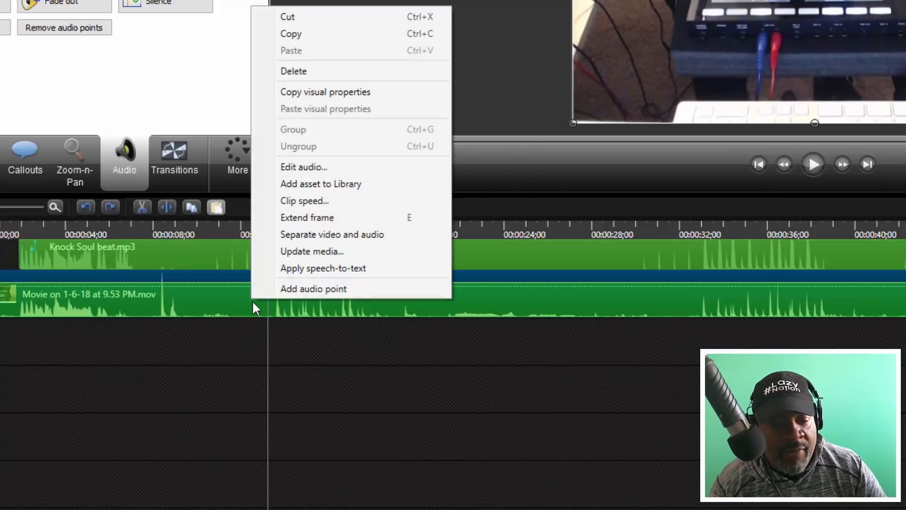
left_click(296, 235)
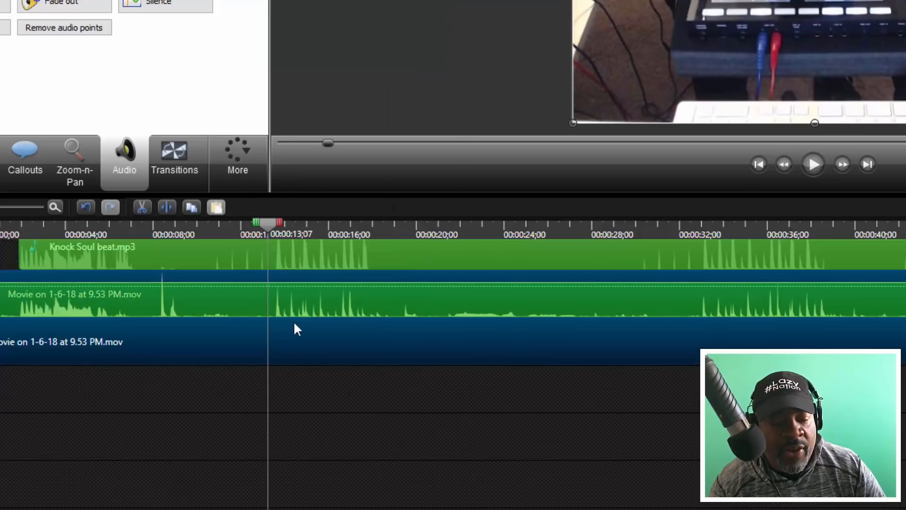
left_click(242, 219)
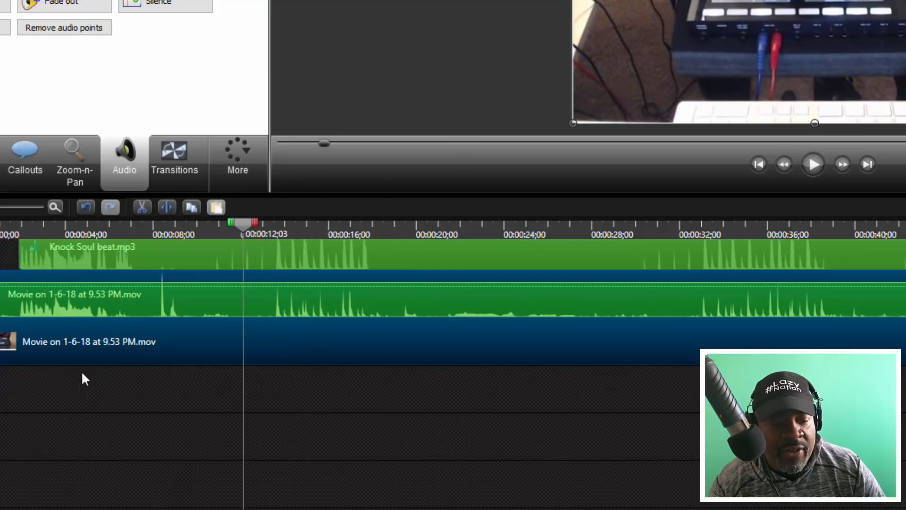
left_click(152, 417)
left_click_drag(4, 216, 21, 226)
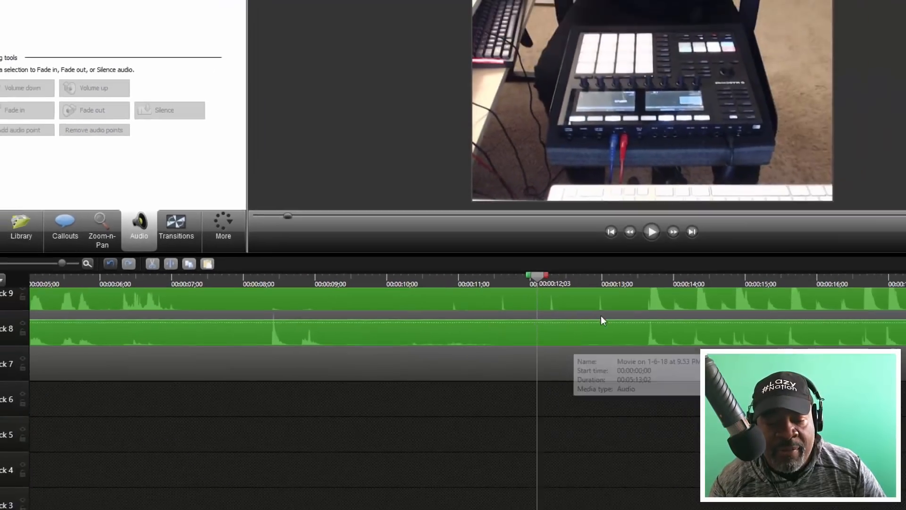
key("space")
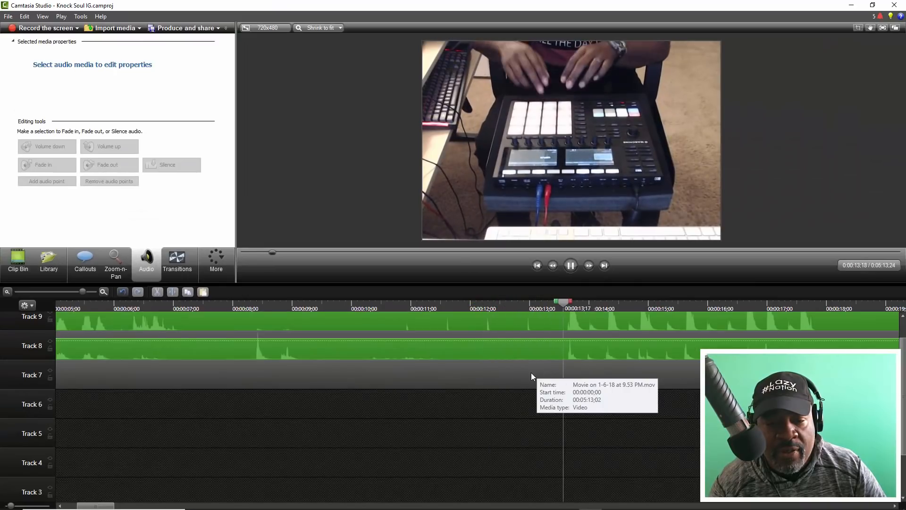
key("space")
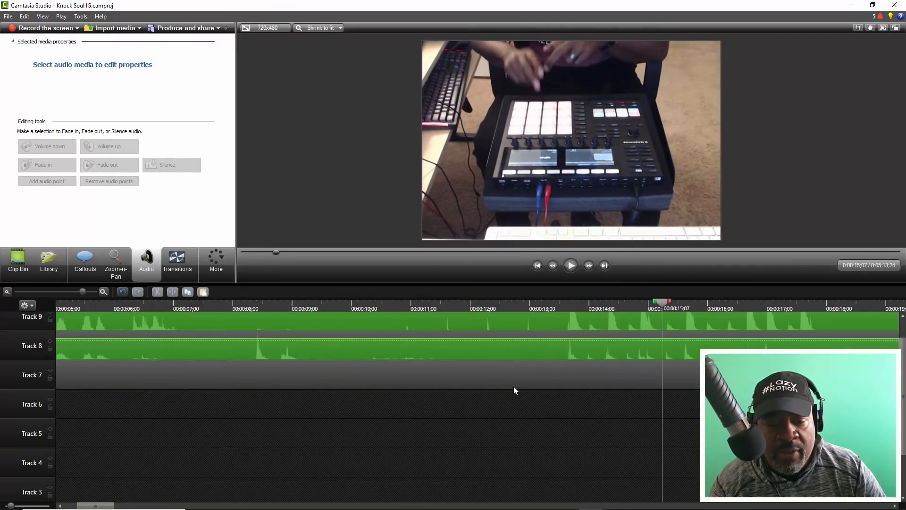
- Split the movie's video-only clip on Track 7 at 11;26 and shift its second part slightly later
left_click(463, 307)
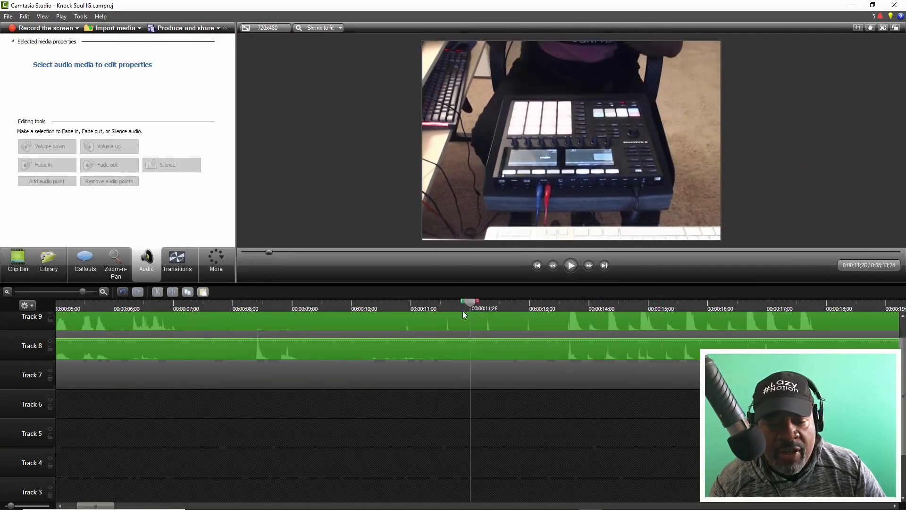
left_click(462, 373)
key("s")
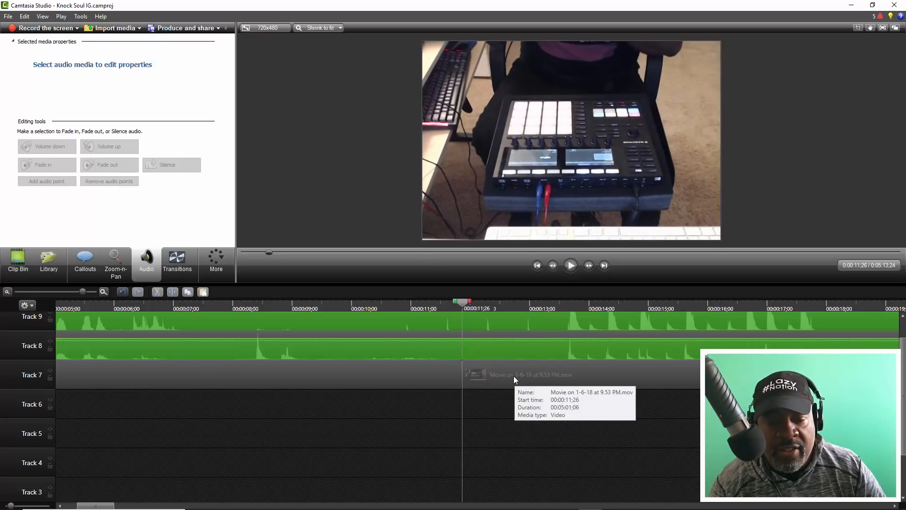
left_click(511, 376)
left_click_drag(512, 376, 514, 378)
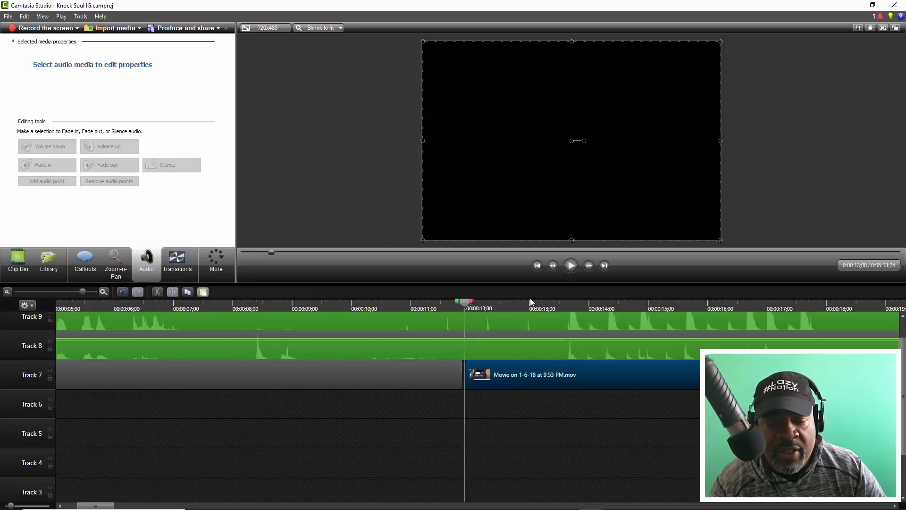
- Play the drumming from about 13;00 to check the shifted video against the beat
left_click(529, 308)
key("space")
key("space")
- Move the second video part to start at 11;25 with a gap after the first part, and play from about 12;13
mouse_move(461, 368)
left_mouse_down()
mouse_move(440, 369)
mouse_move(474, 376)
left_mouse_up()
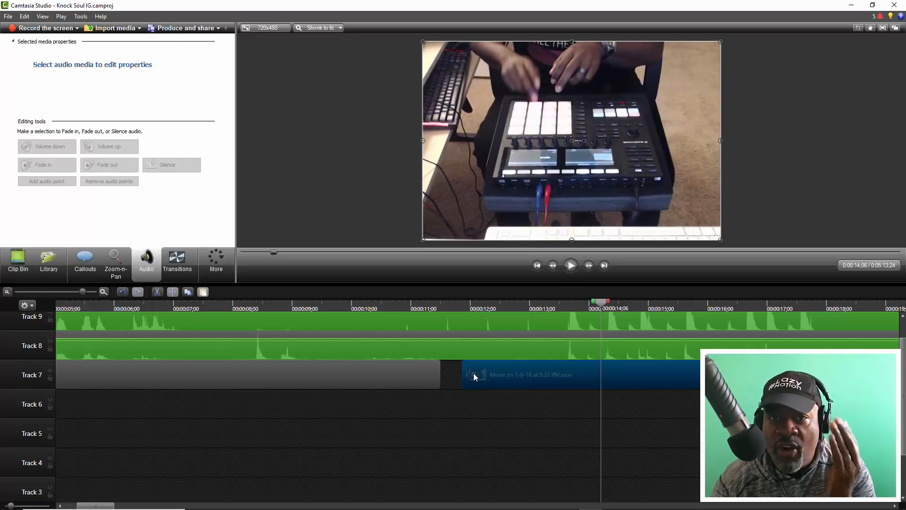
left_click_drag(474, 373, 475, 367)
left_click(496, 304)
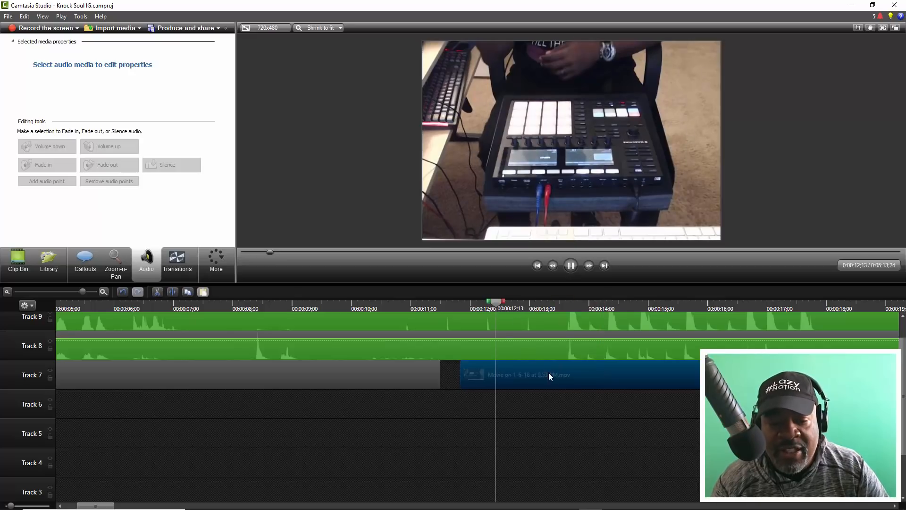
key("space")
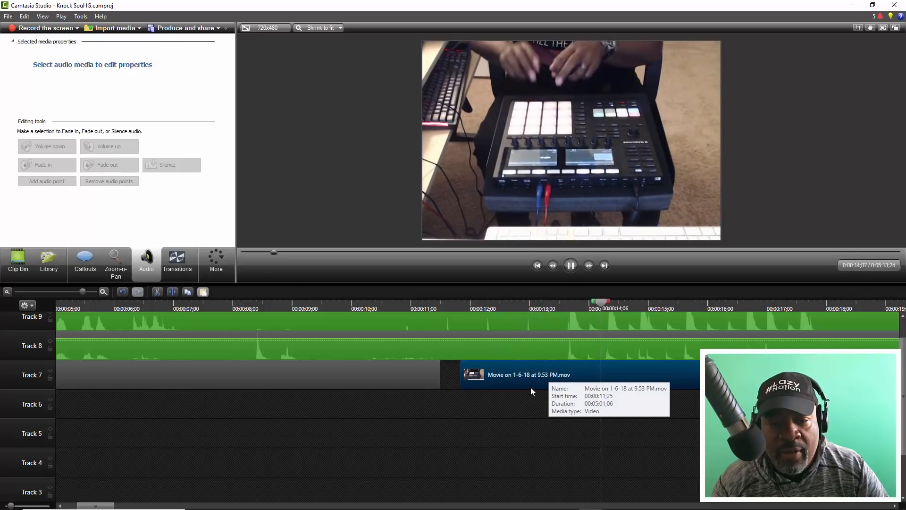
key("space")
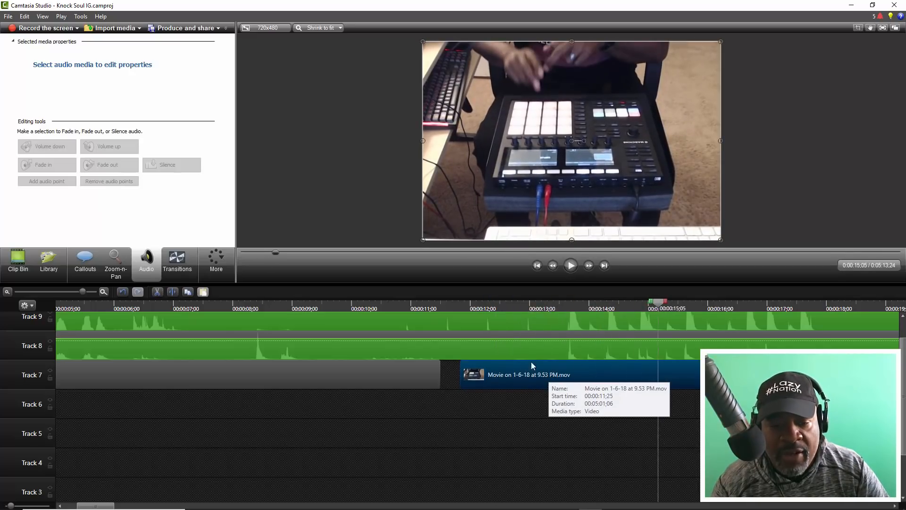
- Shift the second video part slightly earlier, and play the drumming from about 12;20 to compare picture and sound
left_click(512, 306)
key("space")
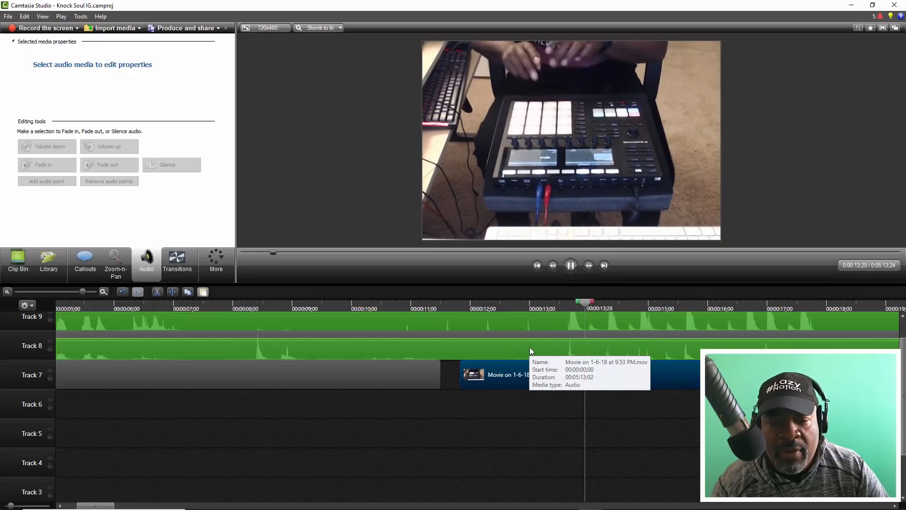
key("space")
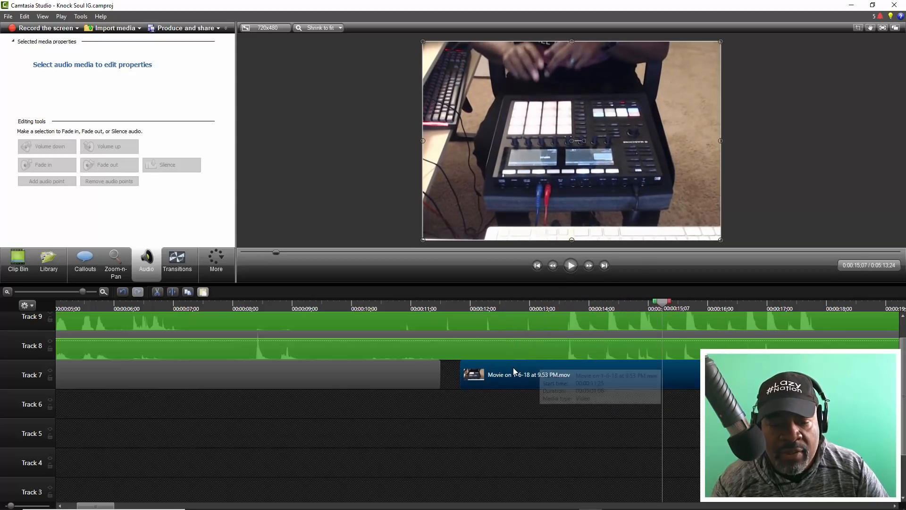
left_click(508, 309)
key("space")
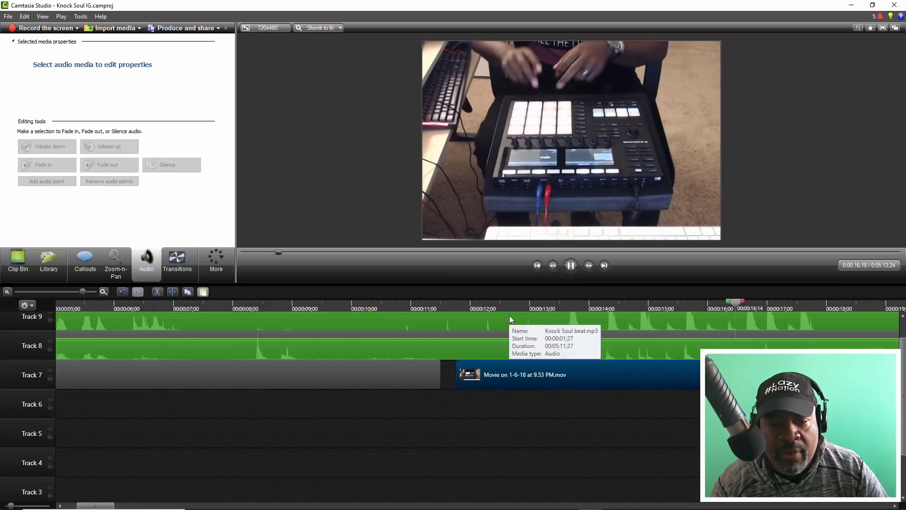
key("space")
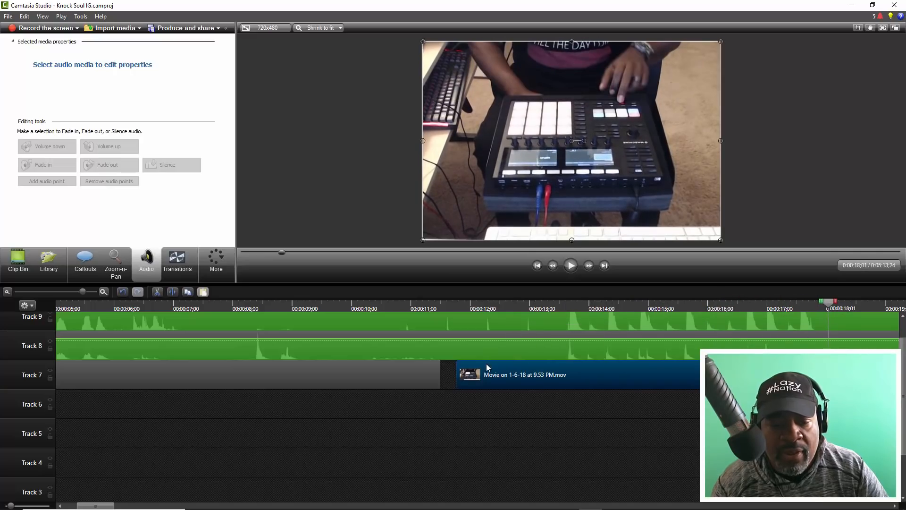
- Play the adjusted second video part from about 12;14 to recheck that the pad hits match the beat
left_click(485, 364)
left_click(497, 306)
key("space")
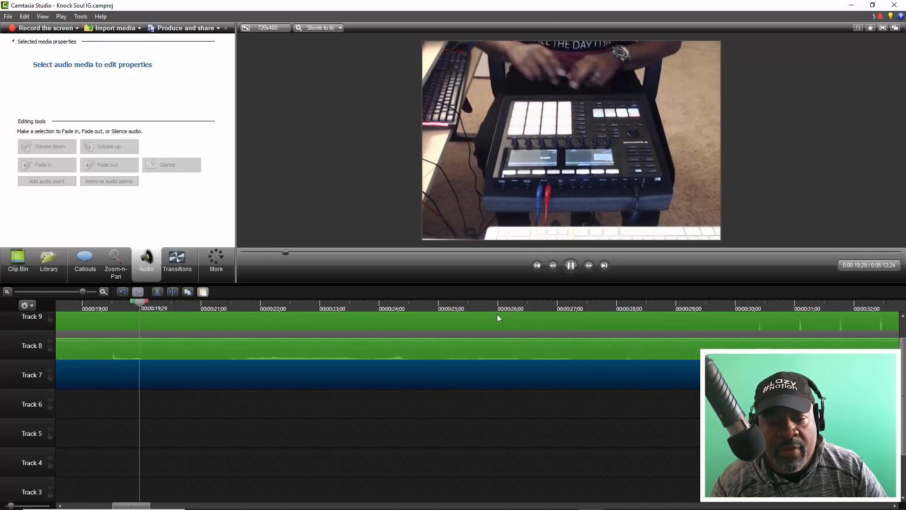
key("space")
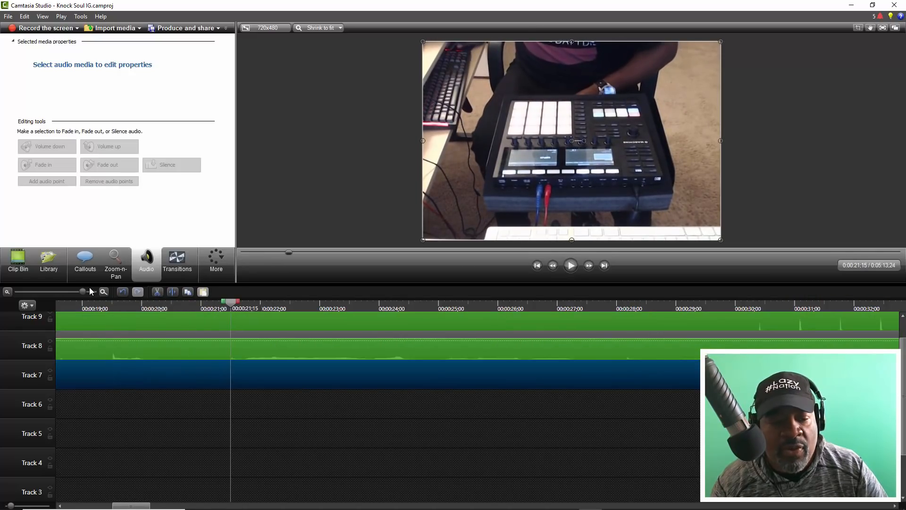
- Play the sections from about 0:32 and 0:44 to check that the video stays in sync with the beat
left_click_drag(81, 292, 59, 292)
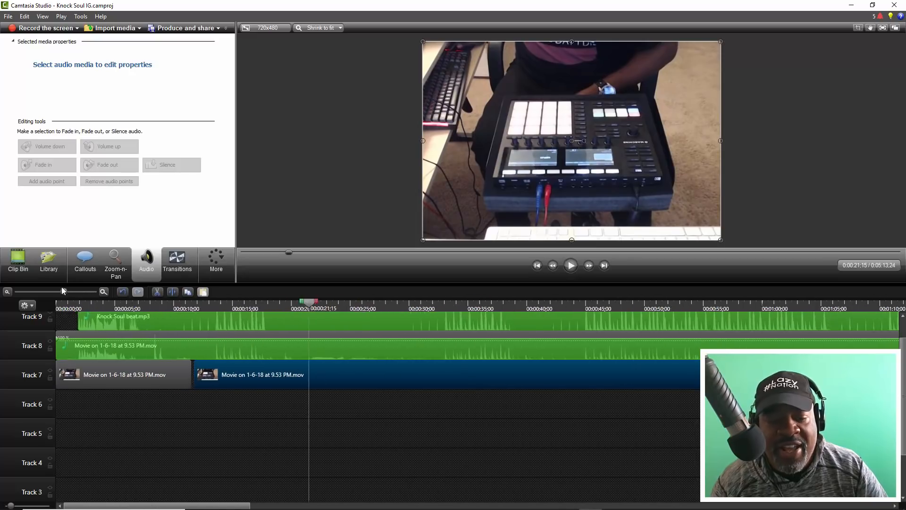
left_click(304, 304)
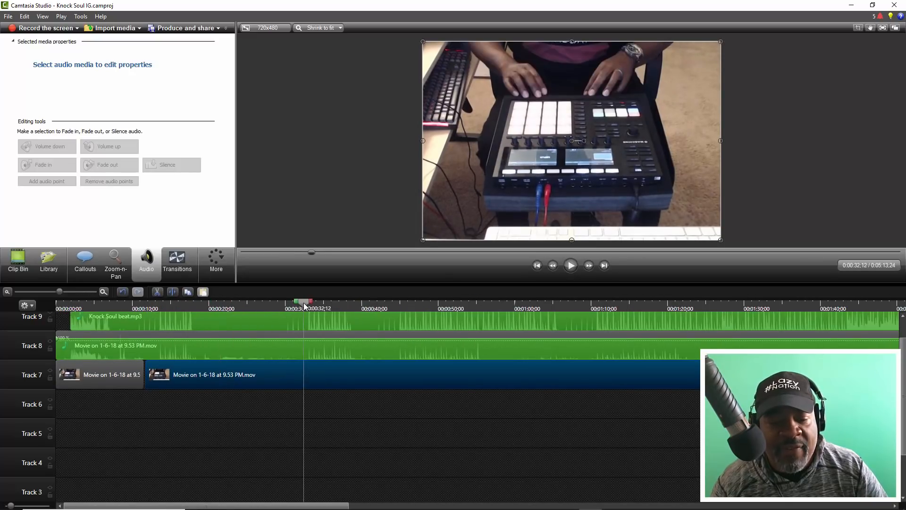
key("space")
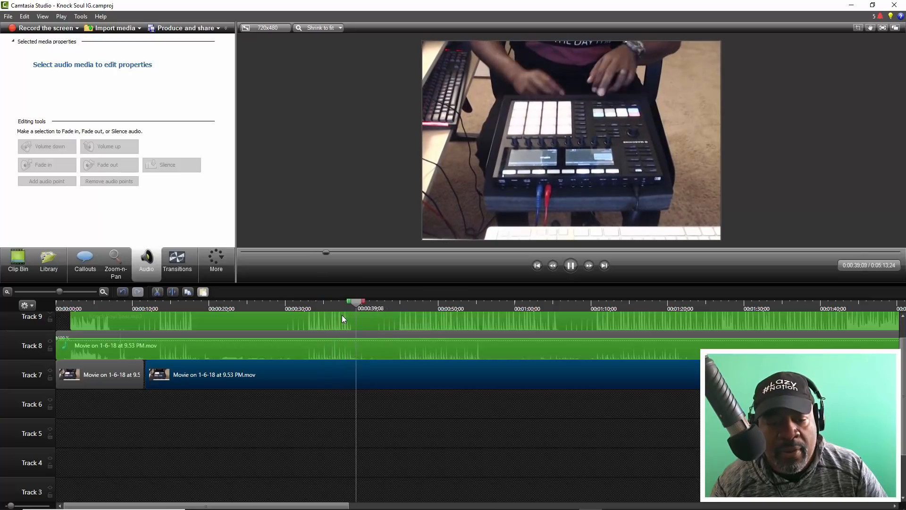
key("space")
left_click_drag(363, 300, 347, 297)
key("space")
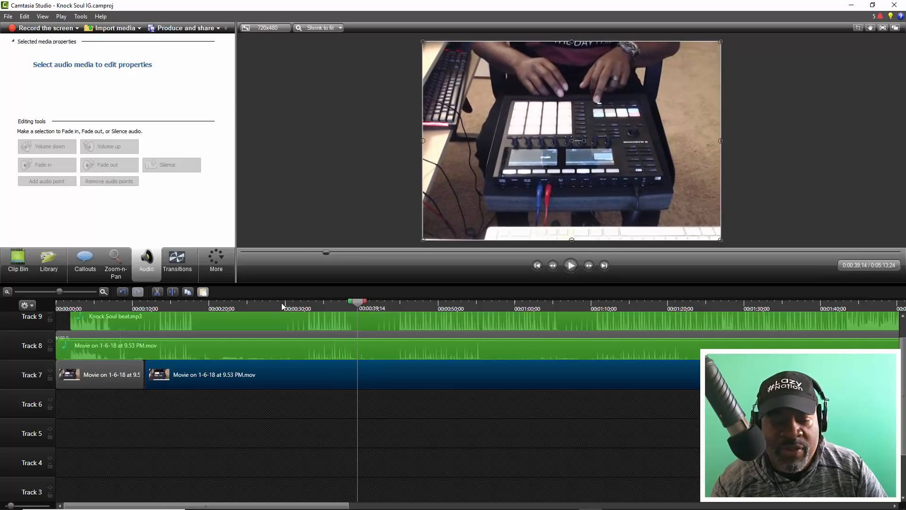
left_click(395, 302)
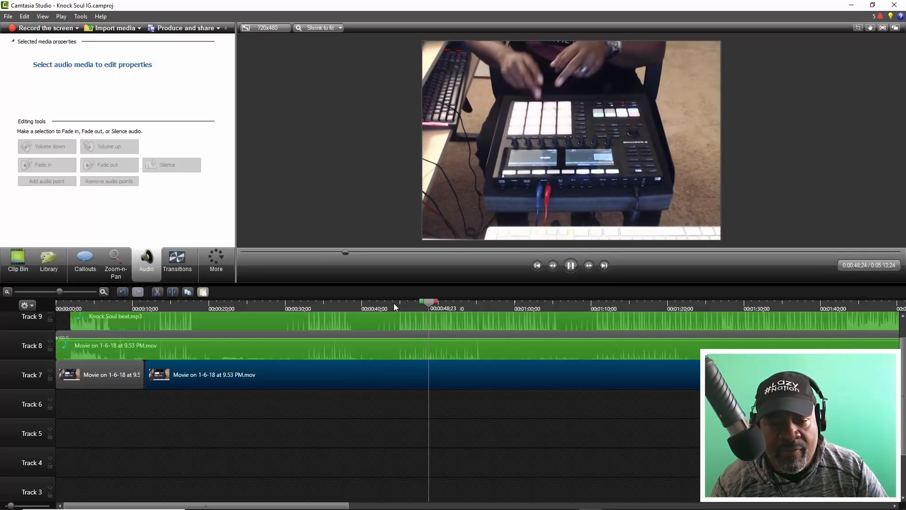
key("space")
- Play the sections from about 1:04 and 1:10 to check the sync further along the timeline
mouse_move(58, 290)
left_mouse_down()
mouse_move(45, 287)
mouse_move(56, 297)
left_mouse_up()
left_click(367, 305)
key("space")
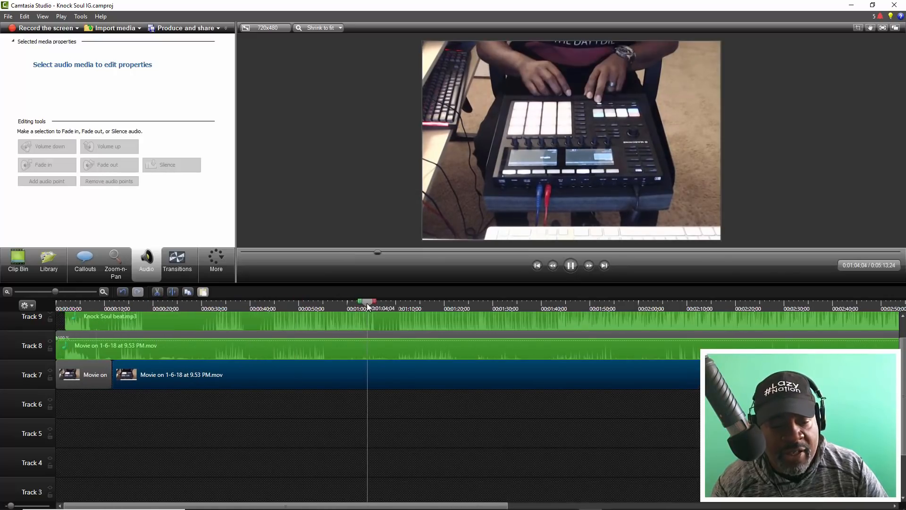
key("space")
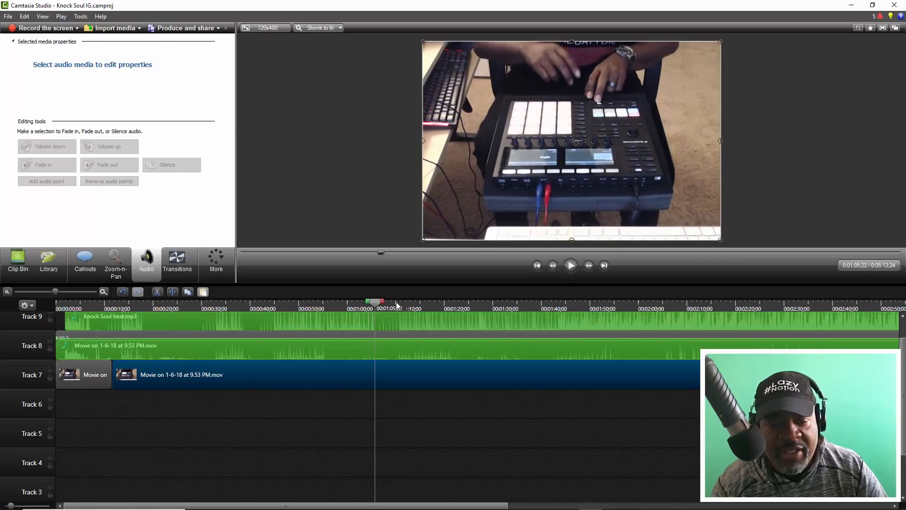
left_click(398, 306)
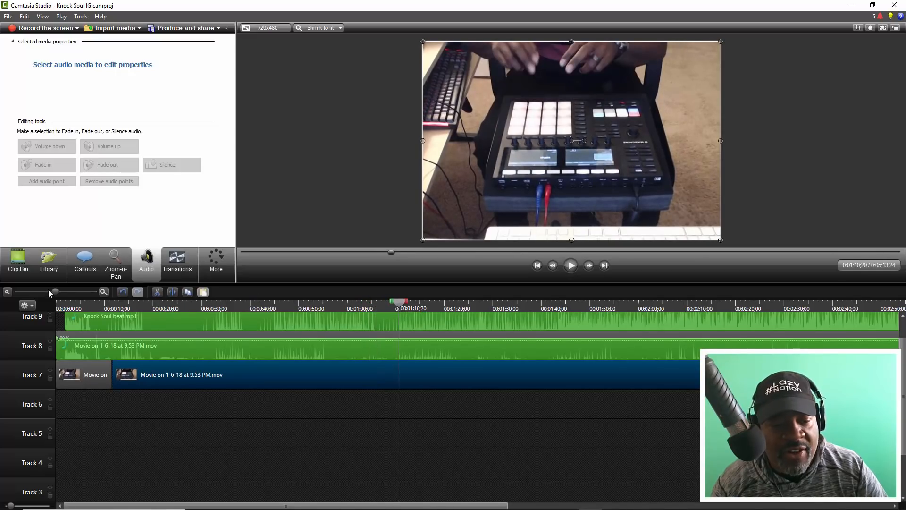
left_click_drag(55, 291, 47, 291)
key("space")
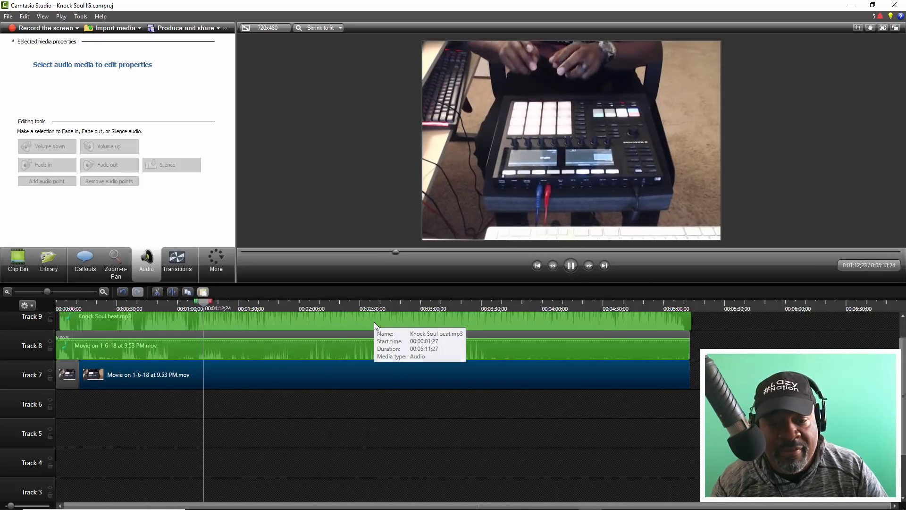
key("space")
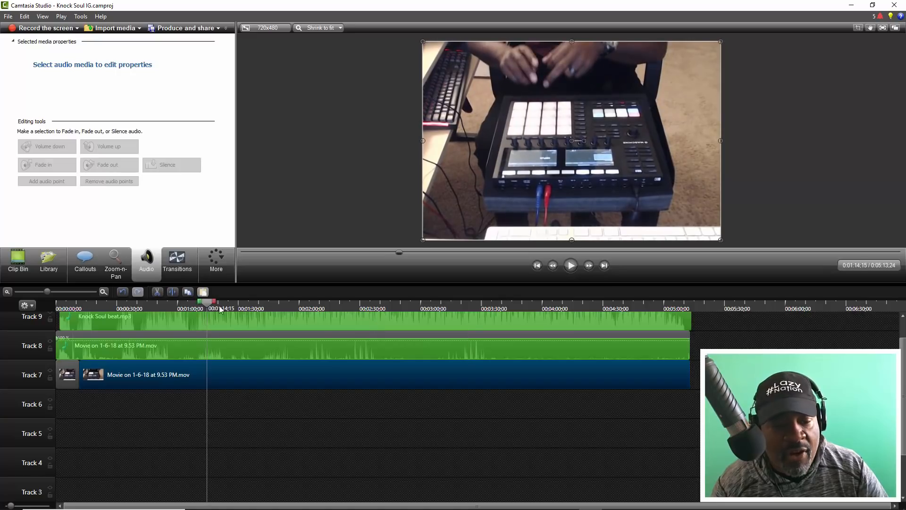
- Split the beat, movie audio and movie video clips at 1:09;03 and delete everything before the cut on all three tracks
left_click_drag(48, 292, 49, 292)
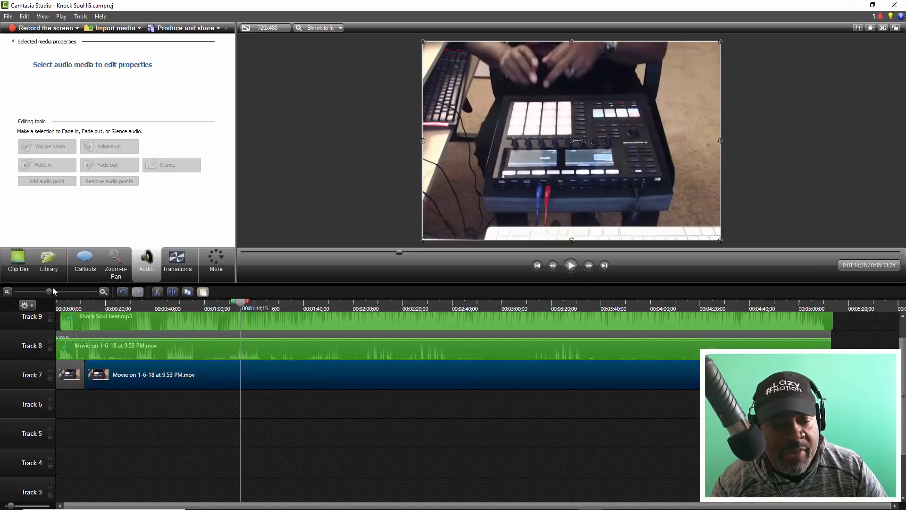
left_click_drag(52, 293, 67, 292)
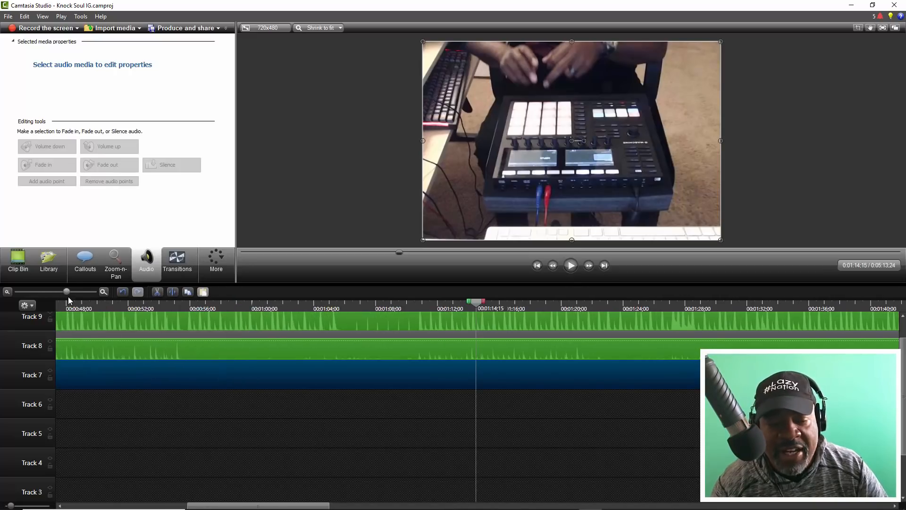
left_click_drag(481, 309, 393, 304)
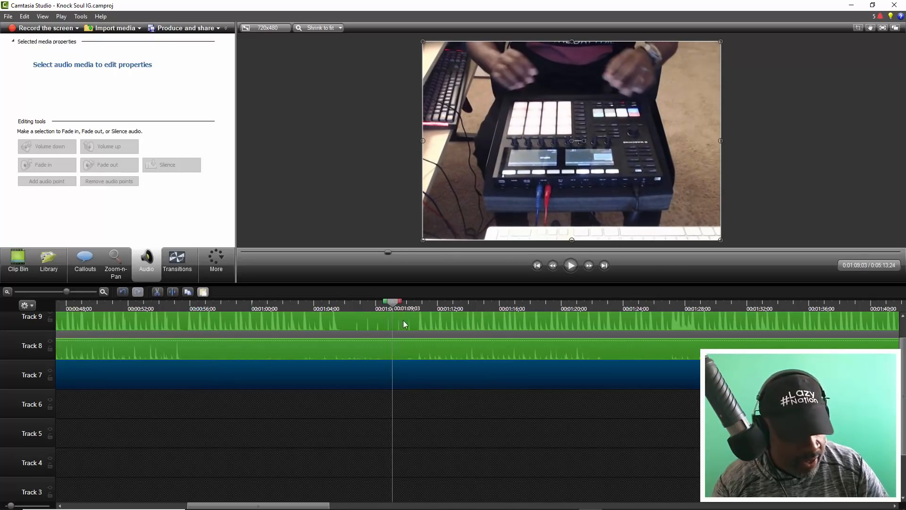
left_click(400, 348)
scroll(401, 354, "up", 1)
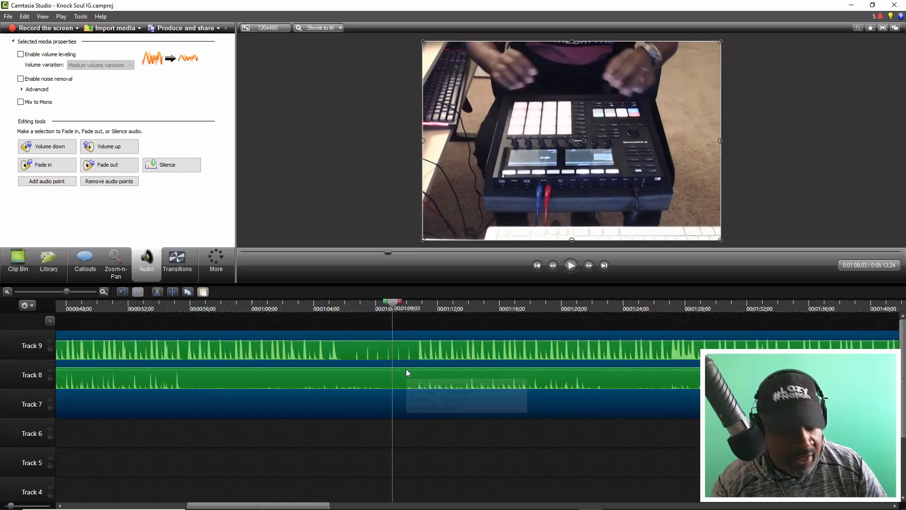
key("s")
left_click(314, 349)
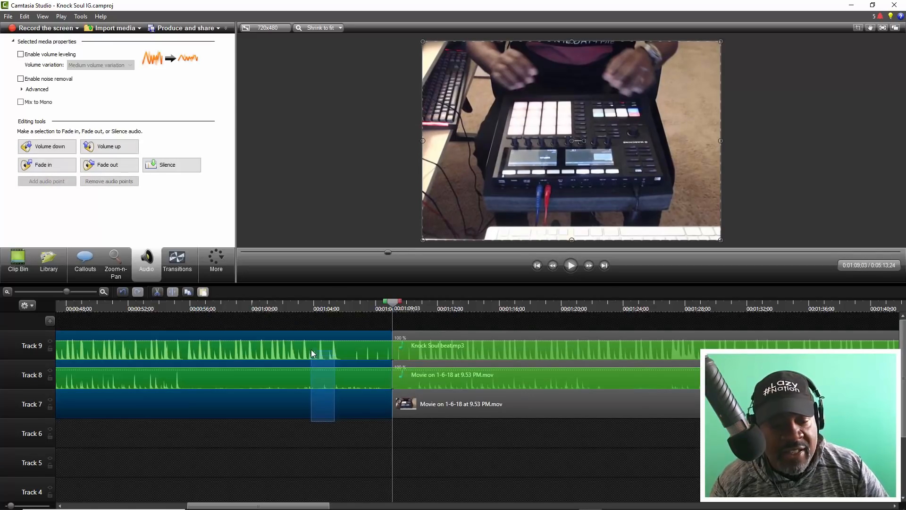
key("Delete")
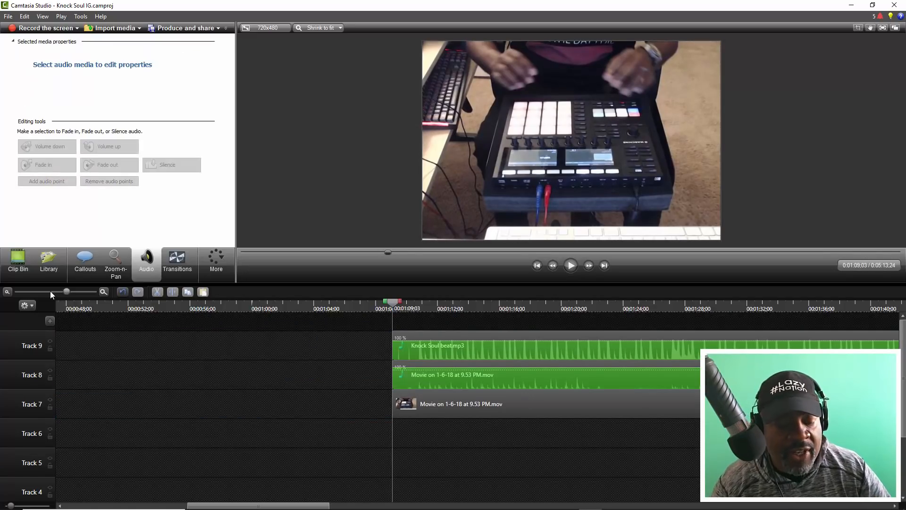
- Delete the leftover video fragment at the start of Track 7 and move the beat, movie audio and movie video clips to 0:00
left_click_drag(61, 291, 29, 291)
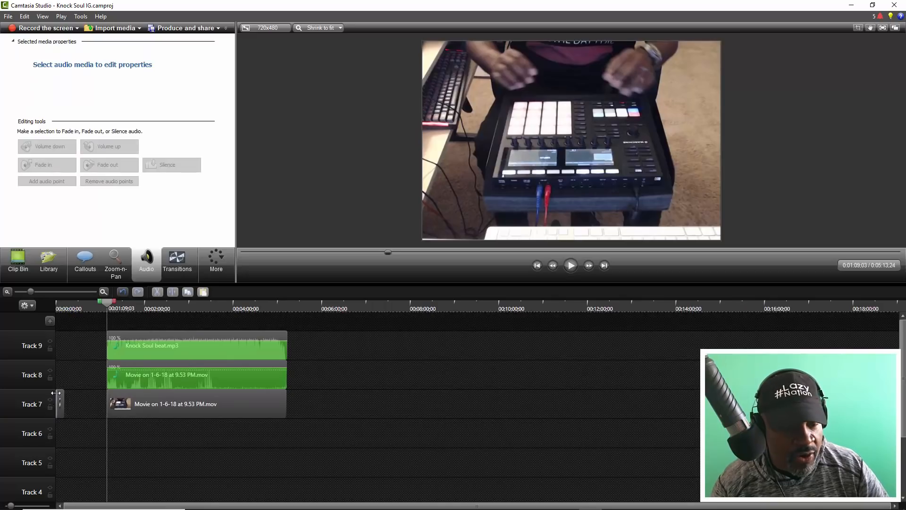
left_click(58, 304)
key("space")
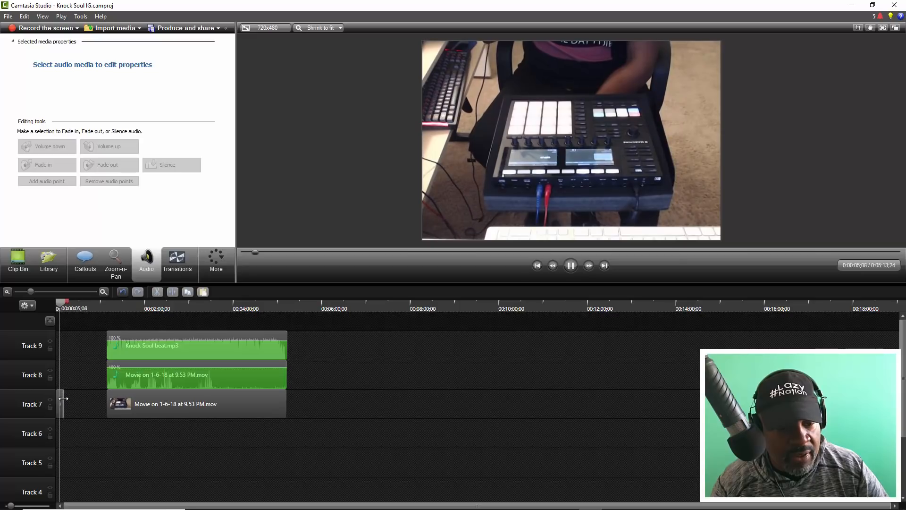
key("space")
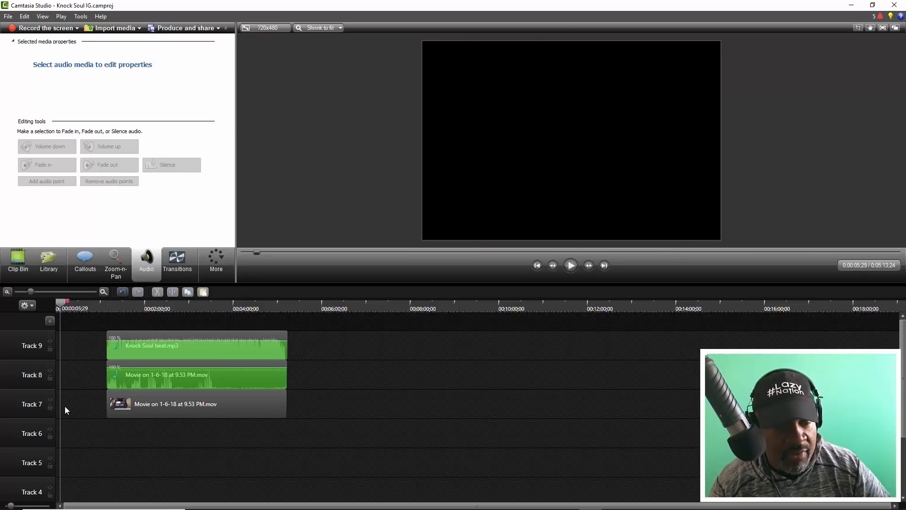
left_click_drag(248, 442, 119, 356)
left_click_drag(65, 302, 31, 303)
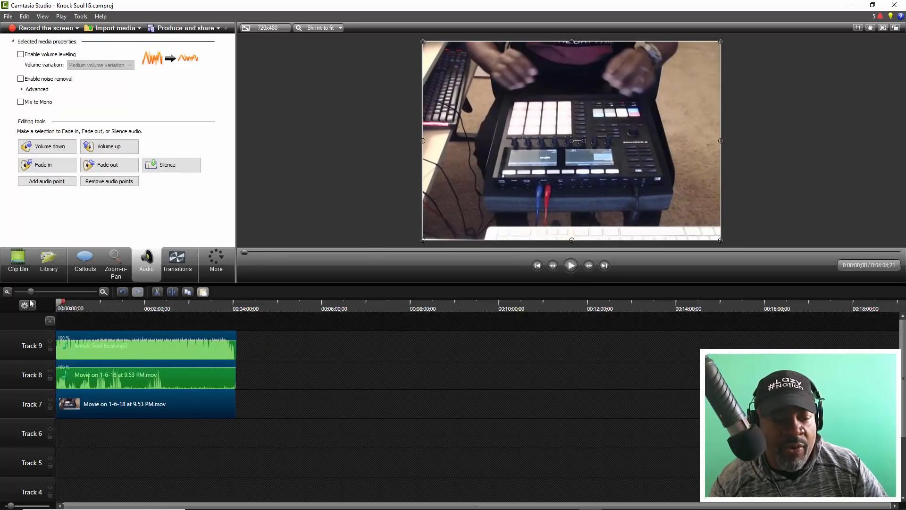
- Play the trimmed clips from the start of the timeline to check the sync between the pad hits and the beat
key("space")
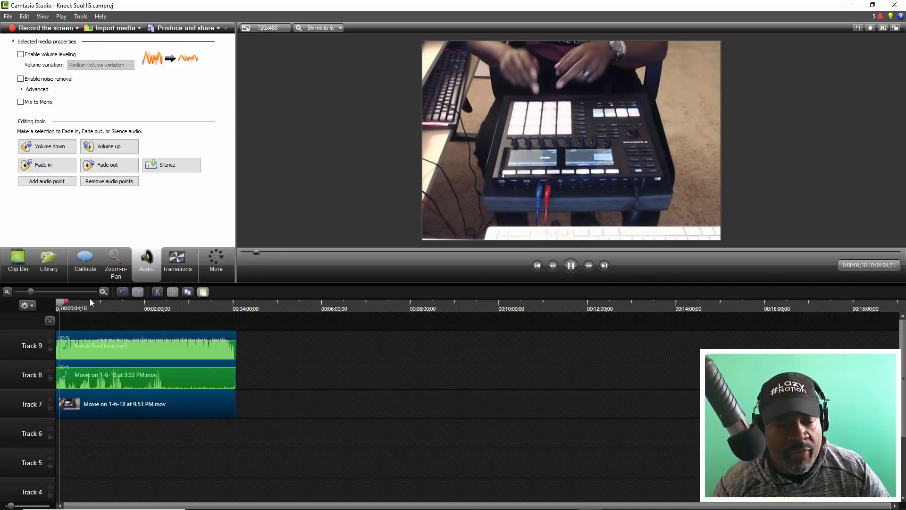
left_click_drag(31, 290, 54, 304)
key("space")
left_click(142, 381)
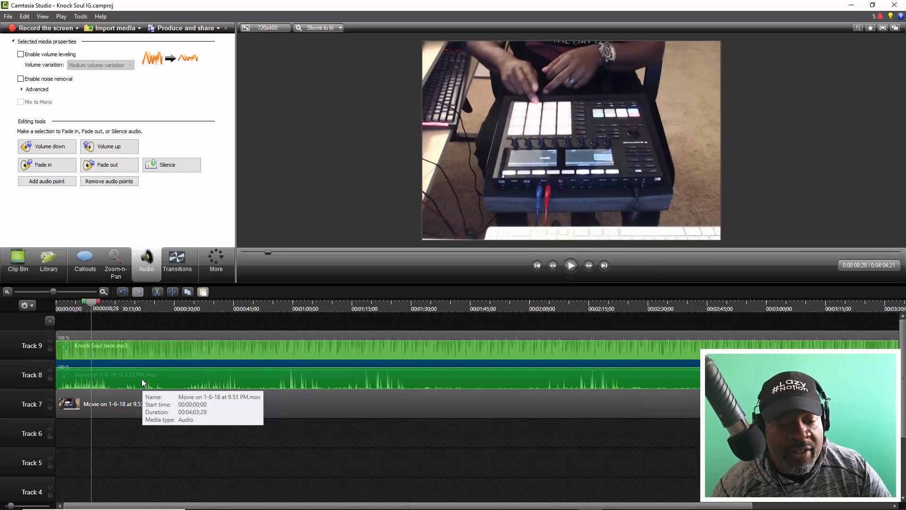
key("space")
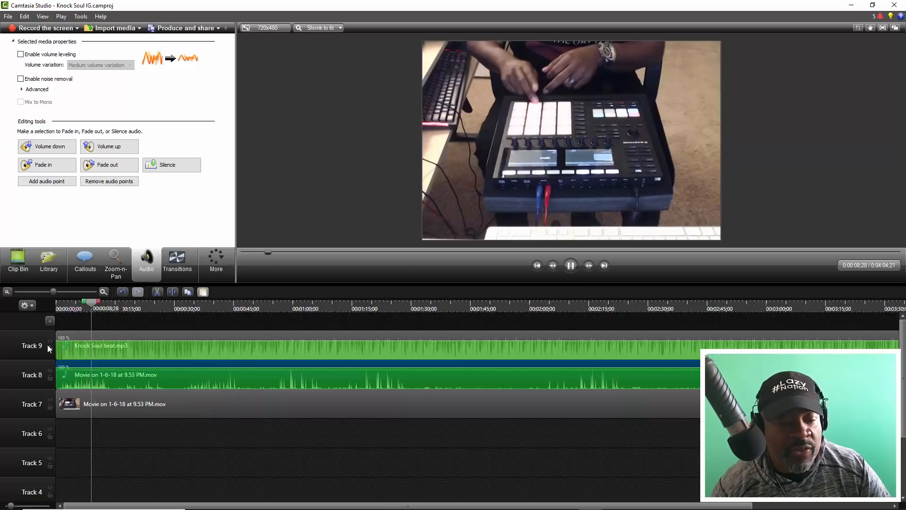
left_click(90, 336)
key("Delete")
key("space")
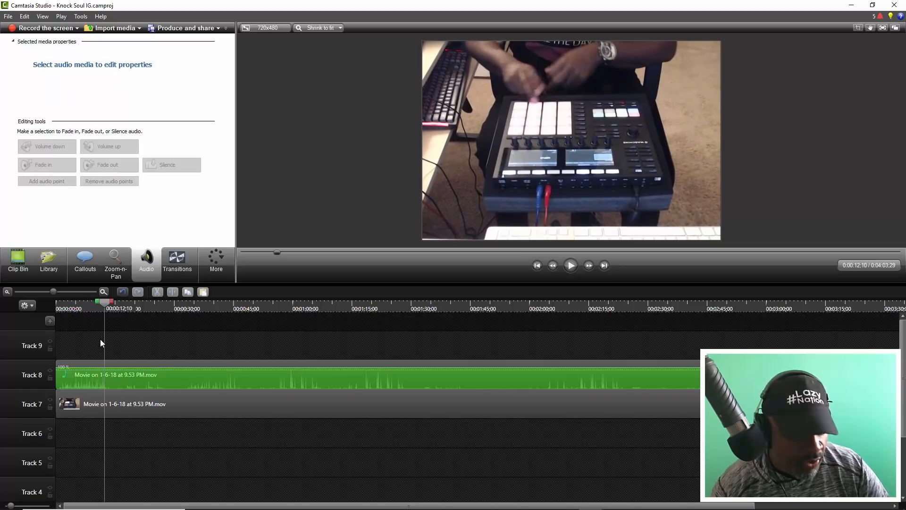
key("ctrl+z")
- Delete the movie's audio clip from Track 8 and move the movie video up from Track 7 to Track 8
left_click(134, 380)
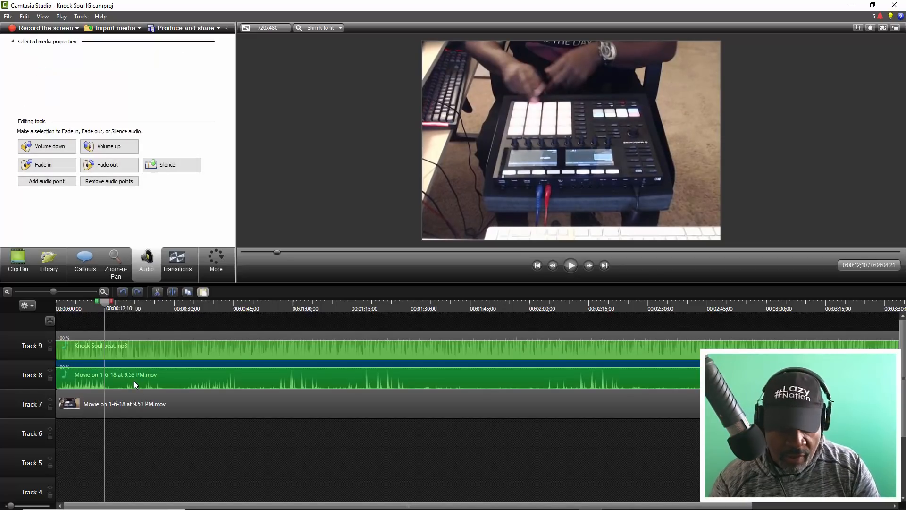
key("Delete")
left_click_drag(126, 399, 101, 373)
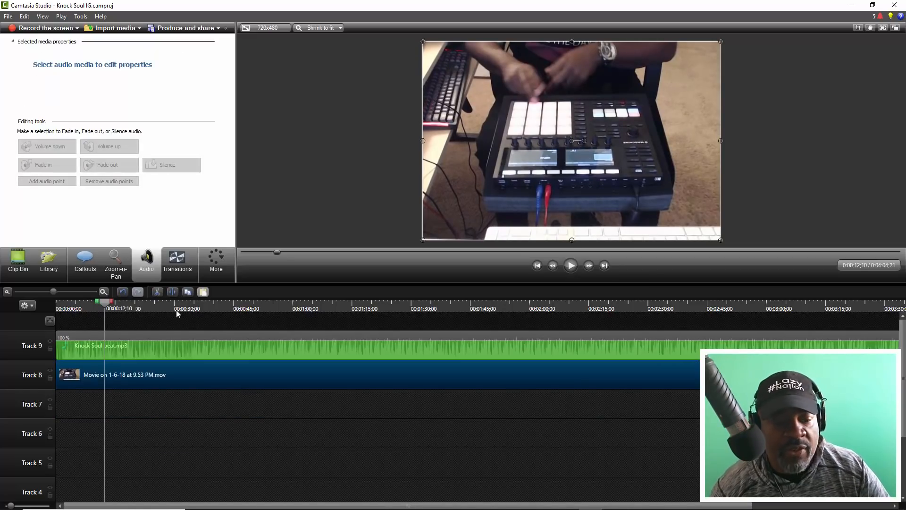
- Play on from 12;10 and again from near the start to find the first cut point in the beat
key("space")
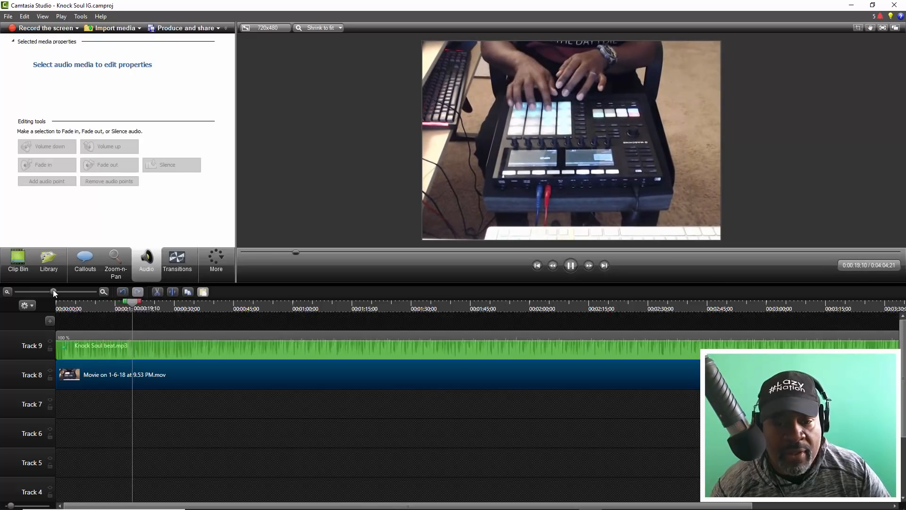
key("space")
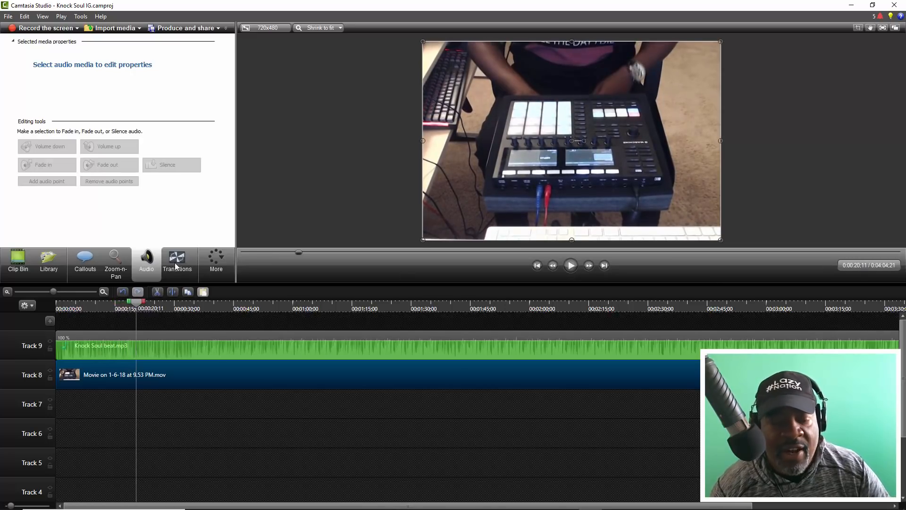
left_click_drag(56, 290, 66, 298)
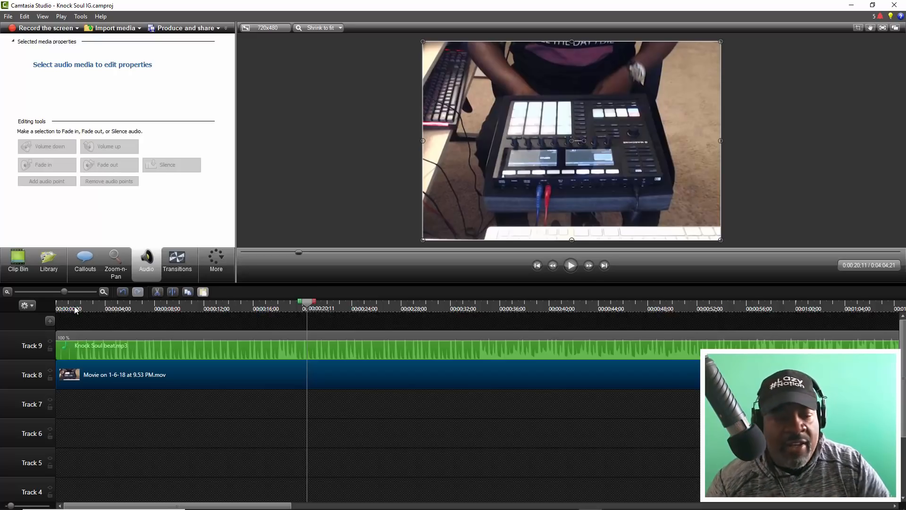
left_click(67, 302)
key("space")
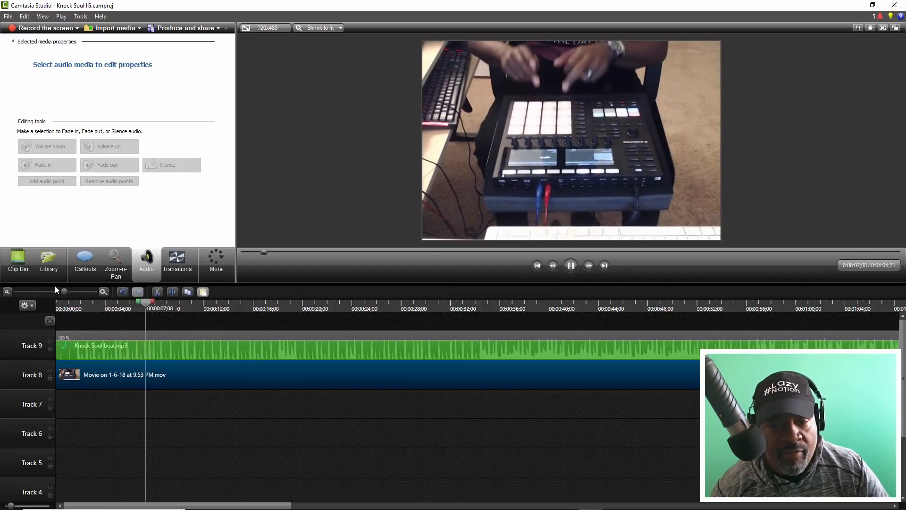
left_click_drag(66, 293, 96, 313)
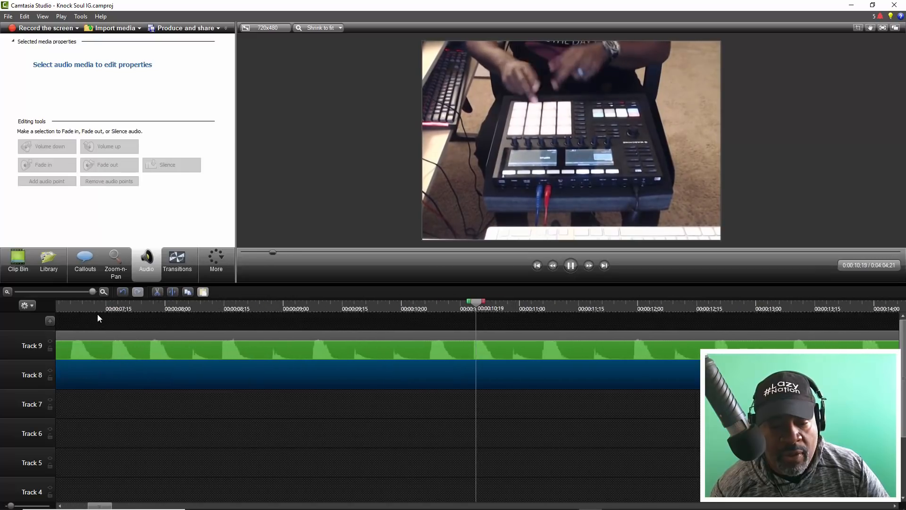
- Split the Knock Soul beat and movie video clips at 12;19, right before the drum hit in the waveform
left_click(780, 306)
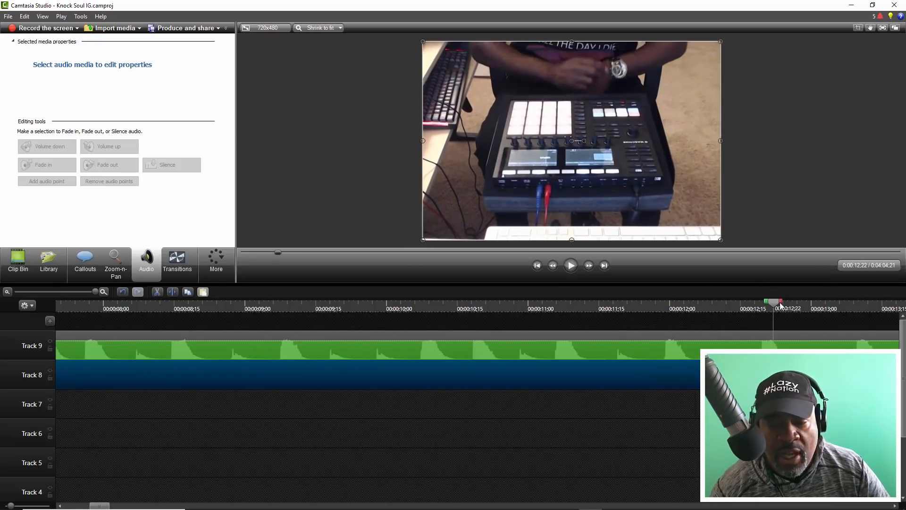
left_click_drag(775, 306, 763, 304)
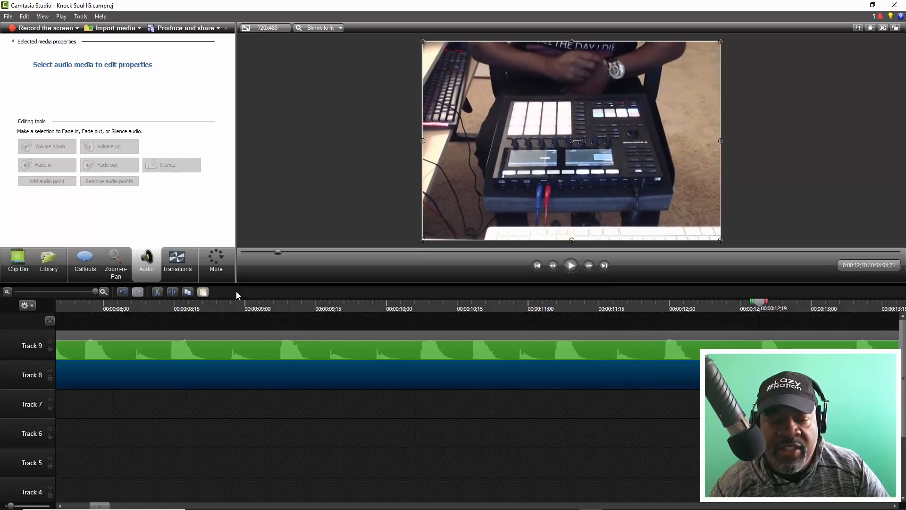
mouse_move(93, 291)
left_mouse_down()
mouse_move(81, 290)
mouse_move(97, 292)
left_mouse_up()
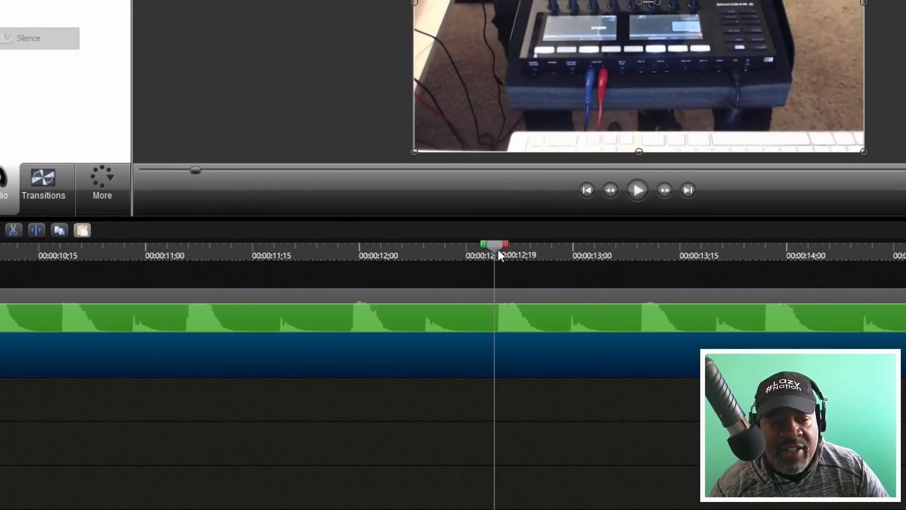
mouse_move(499, 254)
left_mouse_down()
mouse_move(512, 259)
mouse_move(497, 265)
mouse_move(515, 264)
mouse_move(498, 261)
mouse_move(505, 270)
left_mouse_up()
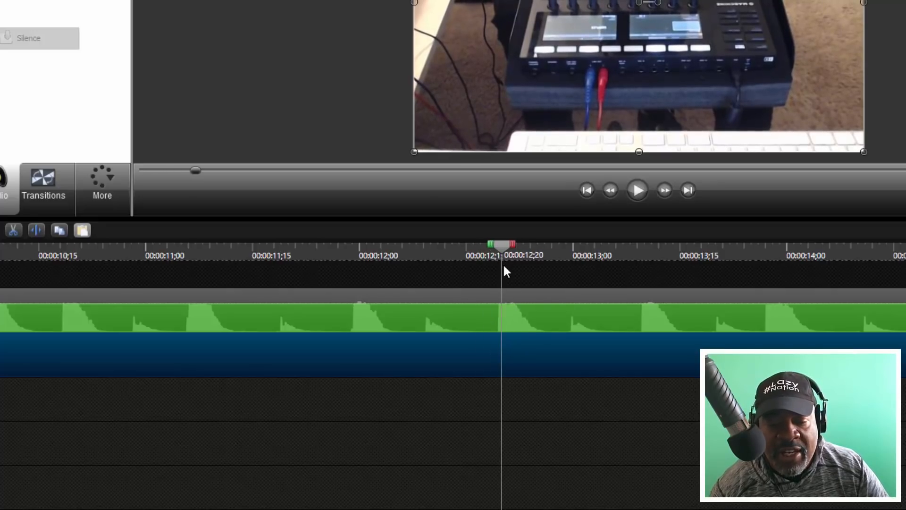
key("space")
key("space")
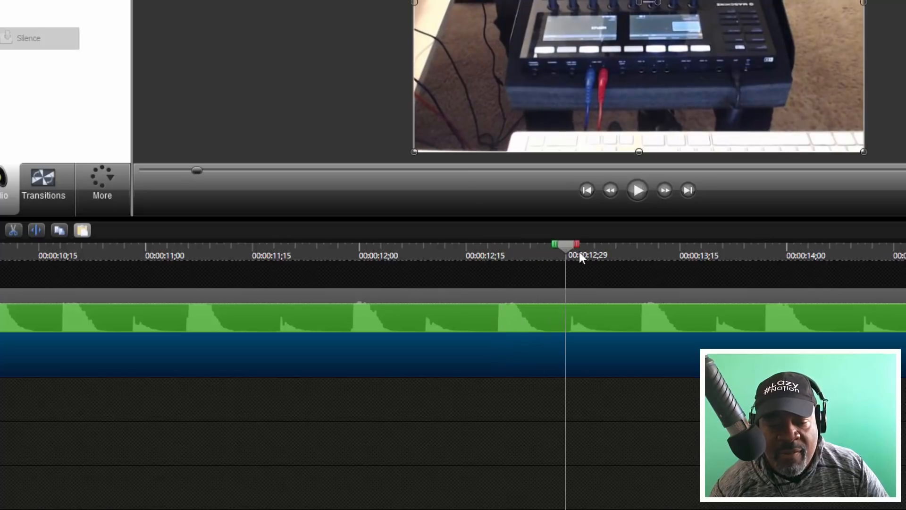
left_click_drag(570, 248, 498, 254)
key("space")
key("space")
left_click(508, 324)
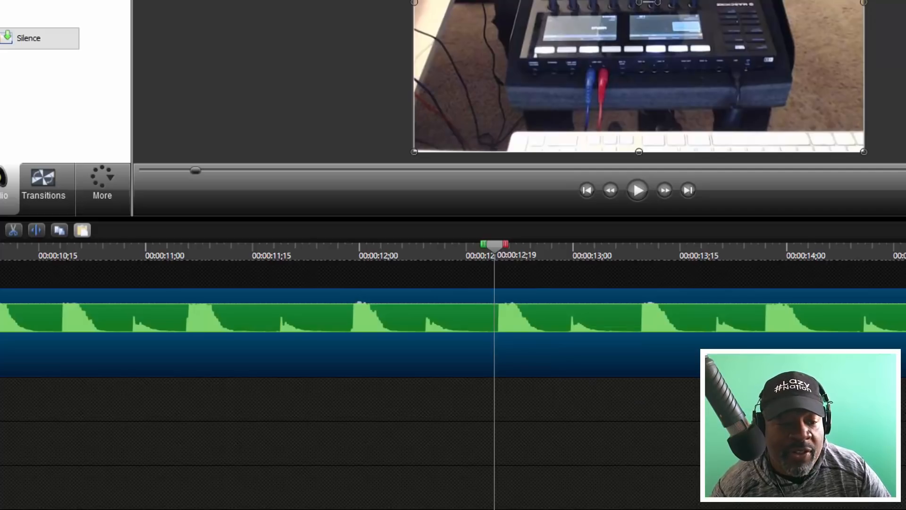
key("ctrl+shift+minus")
key("s")
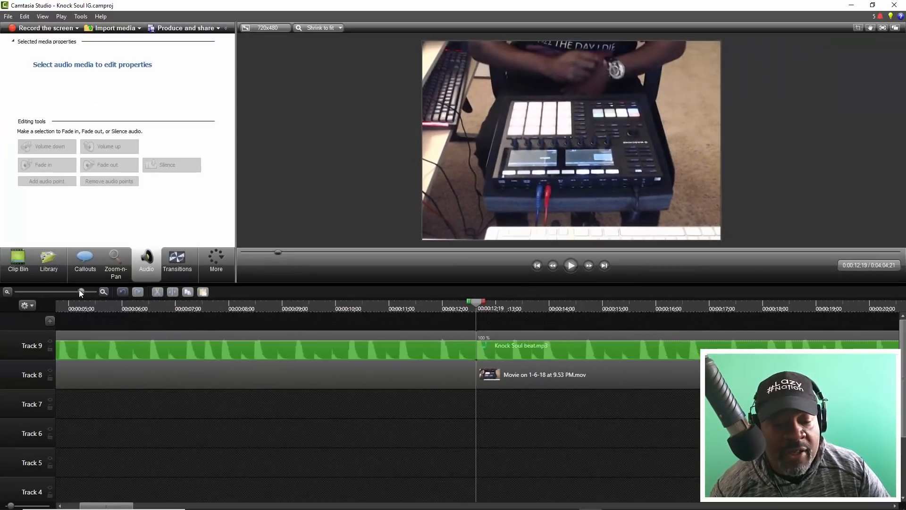
- Play the section after the cut and replay from about 0:33 and 0:35 to find the second cut point
key("space")
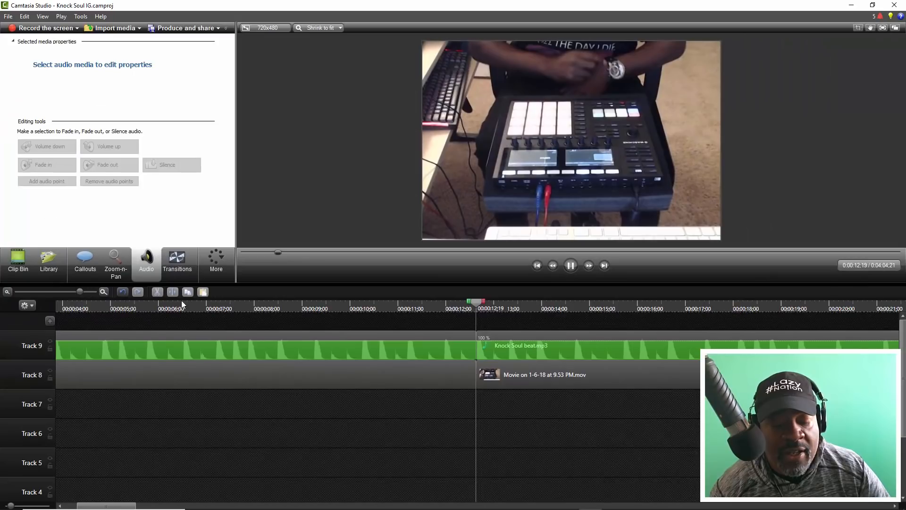
left_click_drag(77, 290, 64, 289)
left_click(466, 306)
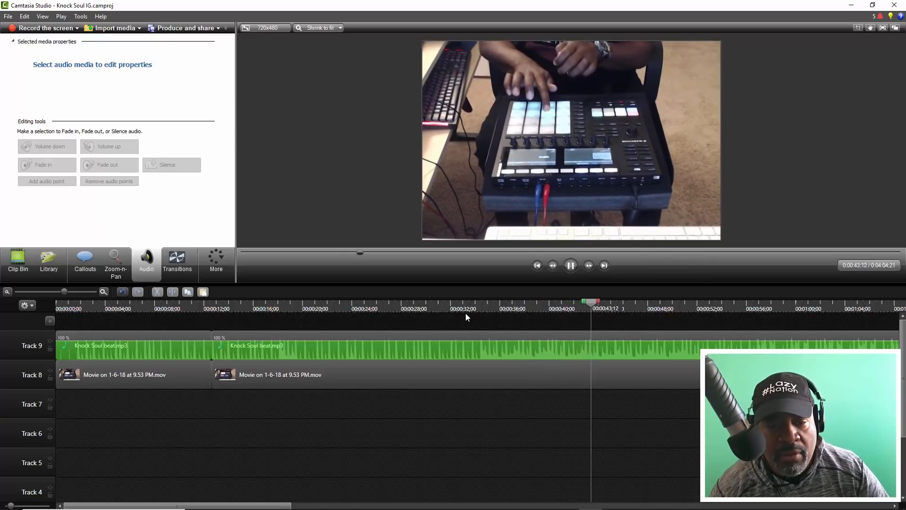
key("space")
left_click(487, 307)
key("space")
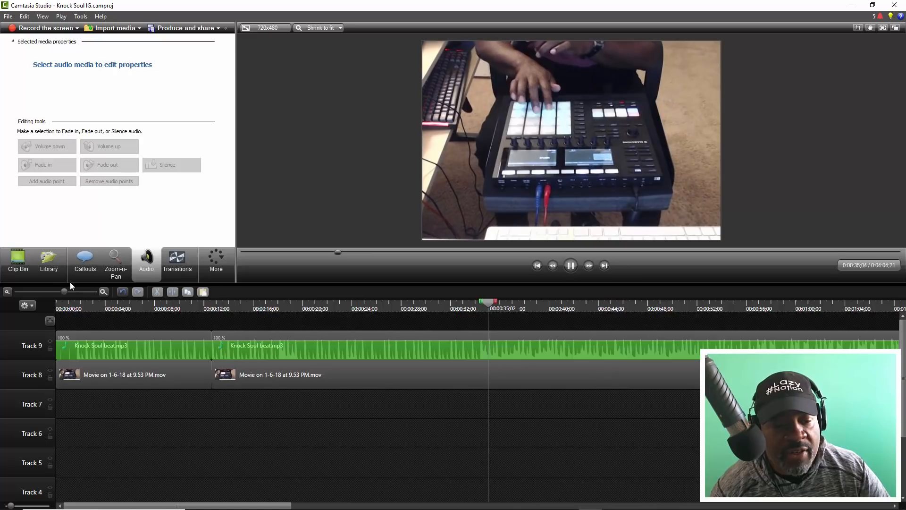
- Try a split of the beat and movie video at 34;11, undo it, and split both clips at 34;12 instead
left_click_drag(65, 292, 80, 292)
left_click(361, 306)
left_click(361, 307)
key("space")
mouse_move(396, 307)
left_mouse_down()
mouse_move(406, 307)
mouse_move(389, 305)
left_mouse_up()
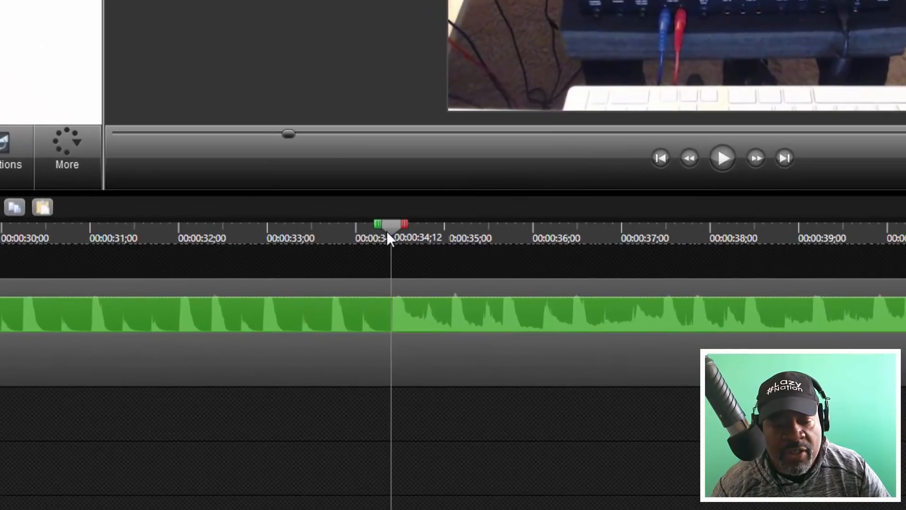
key("space")
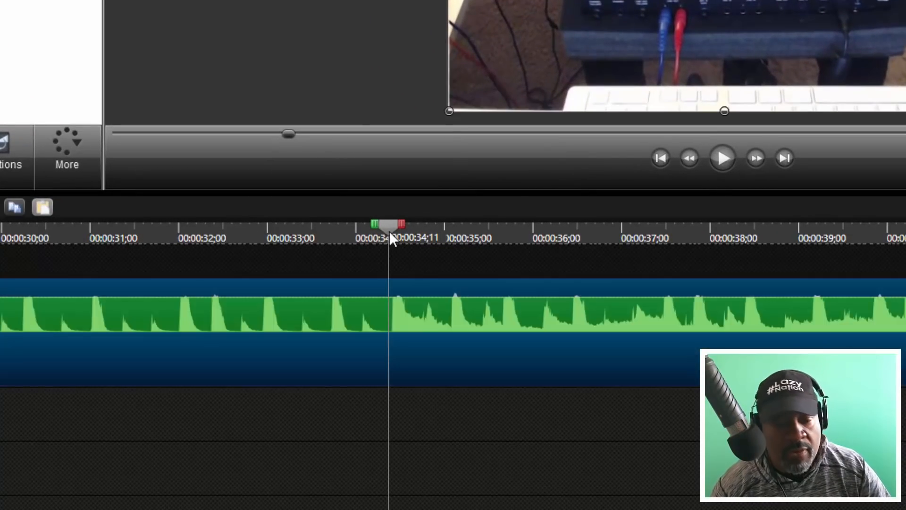
key("space")
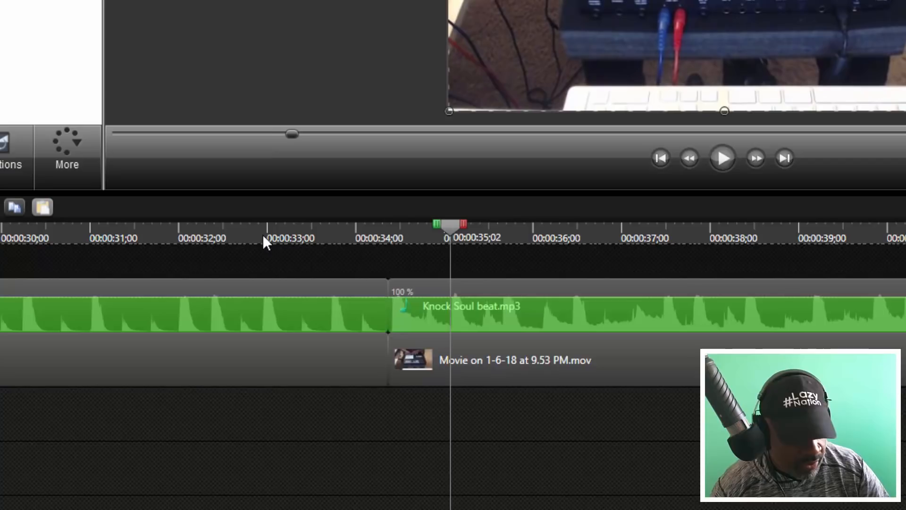
key("ctrl+a")
left_click_drag(448, 227, 393, 229)
key("space")
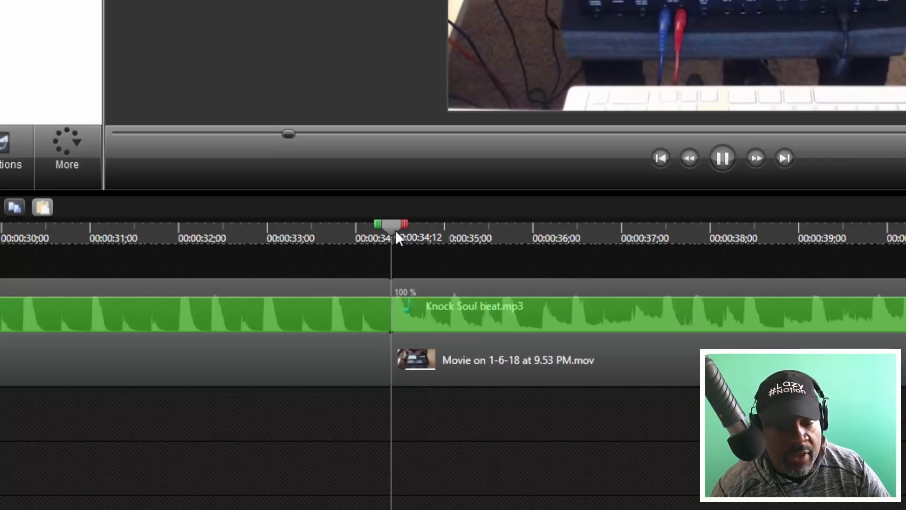
key("space")
- Delete the middle beat and video section between the two cuts and move the remaining clips back against the first section
left_click_drag(78, 292, 61, 292)
left_click_drag(247, 411, 260, 340)
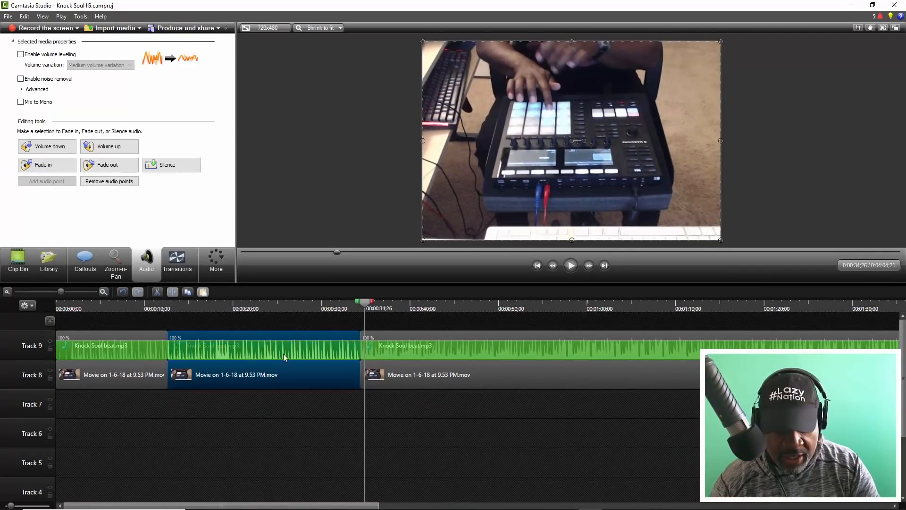
key("Delete")
left_click_drag(401, 347, 182, 349)
- Play across the join between the first and last sections and examine the two video clips there up close
left_click(160, 310)
key("space")
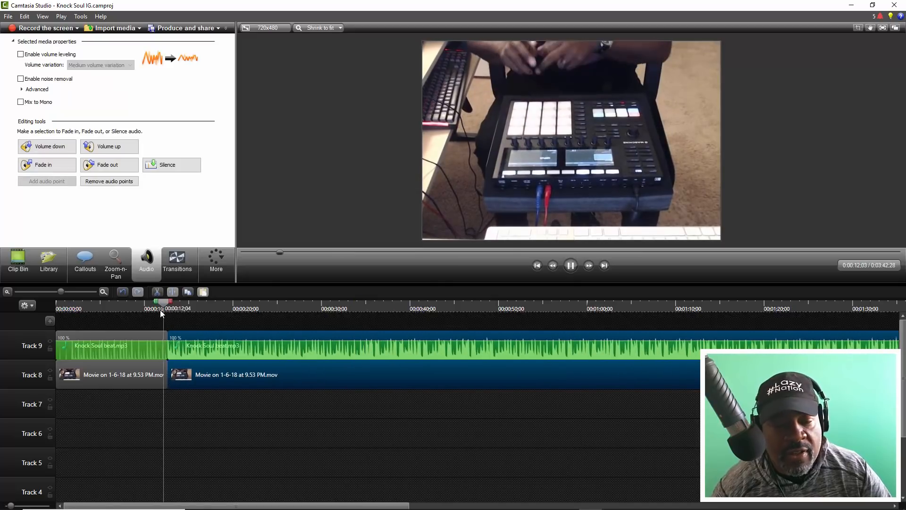
left_click(149, 306)
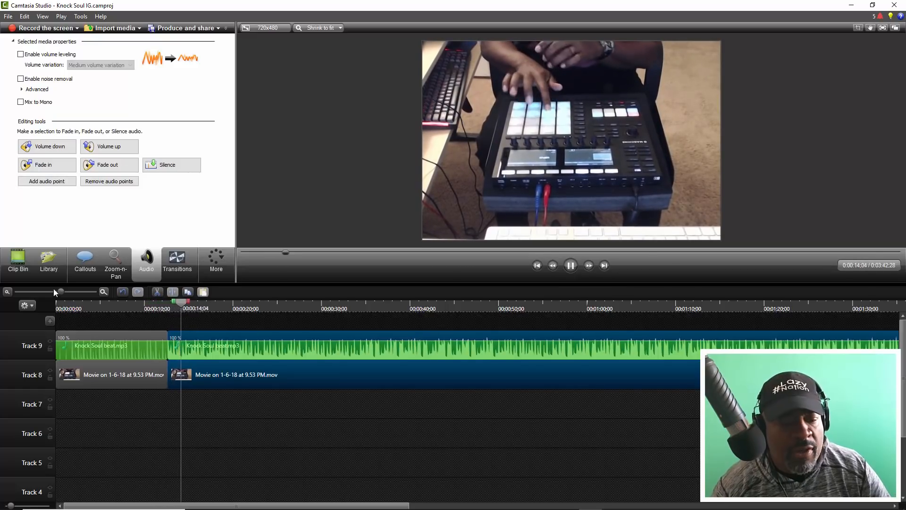
key("space")
left_click_drag(60, 292, 75, 296)
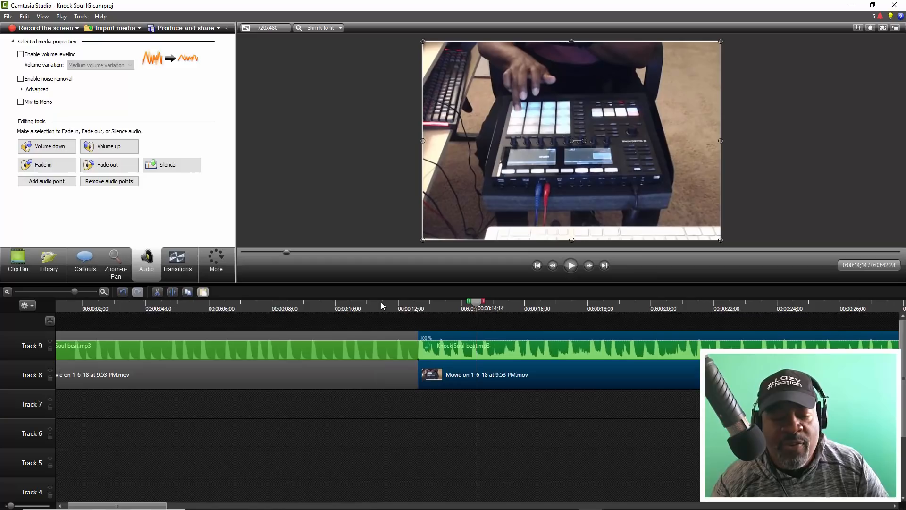
left_click(370, 380)
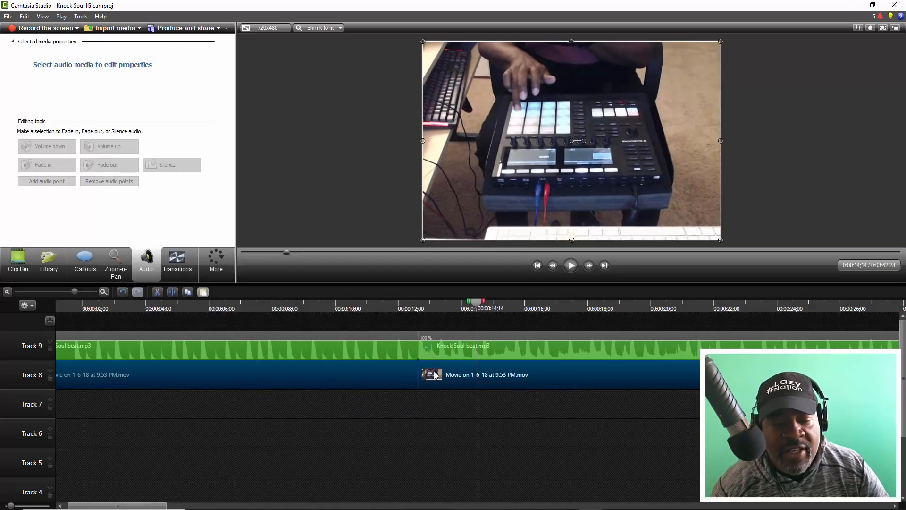
left_click(423, 404)
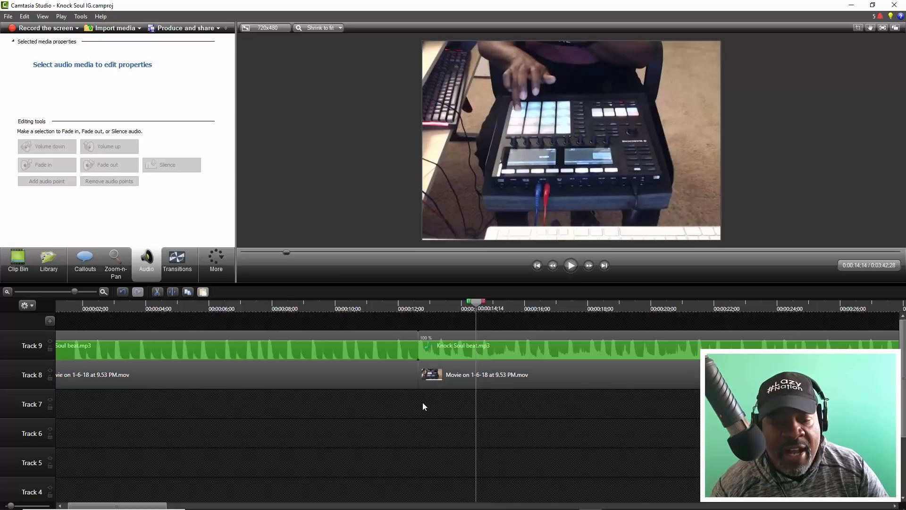
- Trim about one second off the end of the first movie clip and bring the start of the next movie clip back against it
left_click(413, 379)
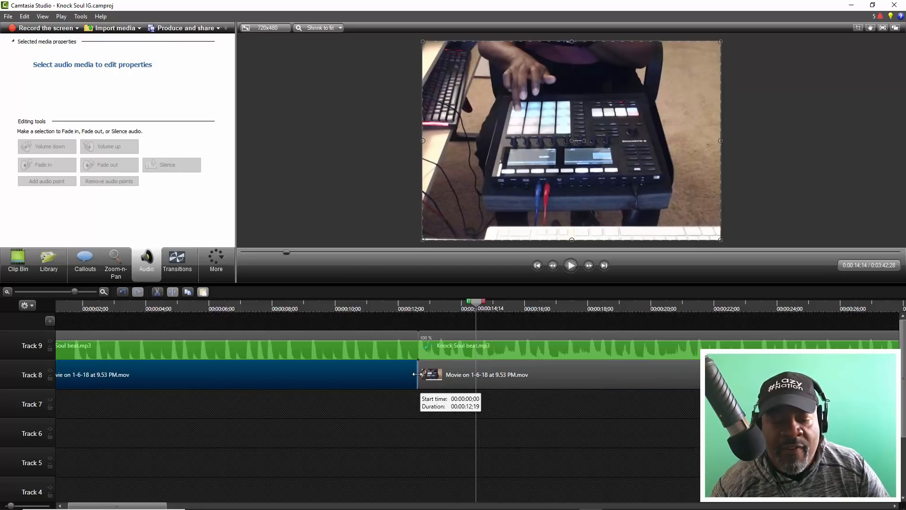
left_click_drag(417, 375, 400, 373)
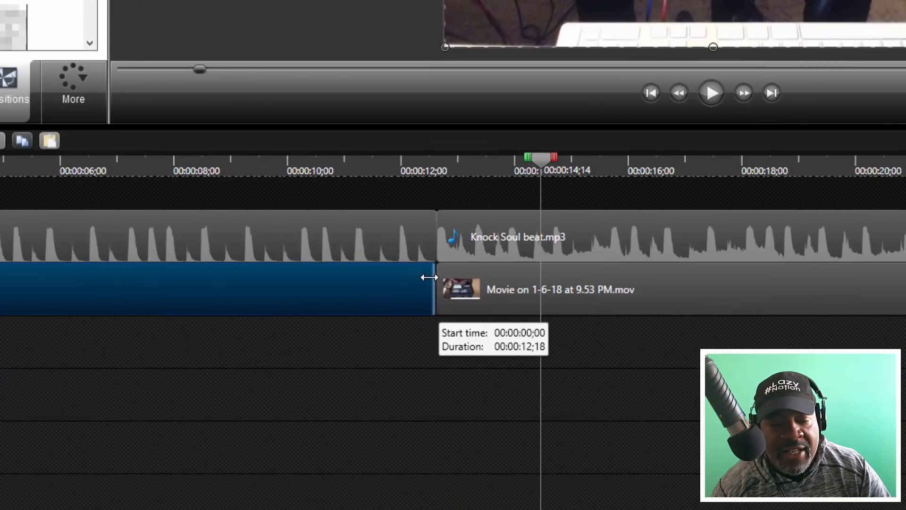
left_click_drag(428, 306, 381, 307)
left_click_drag(378, 277, 382, 277)
left_click_drag(570, 291, 378, 272)
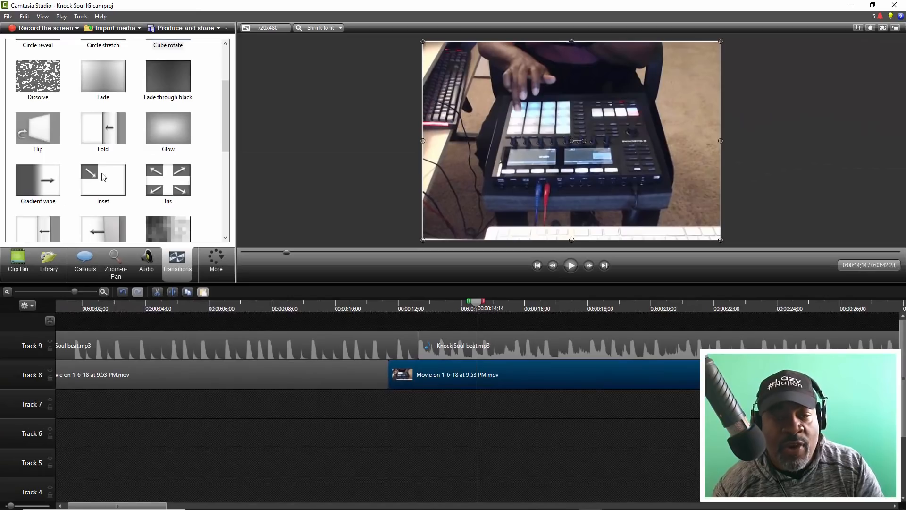
- Add a Fold transition at the join between the first two movie clips and play back across it
left_click_drag(105, 124, 347, 319)
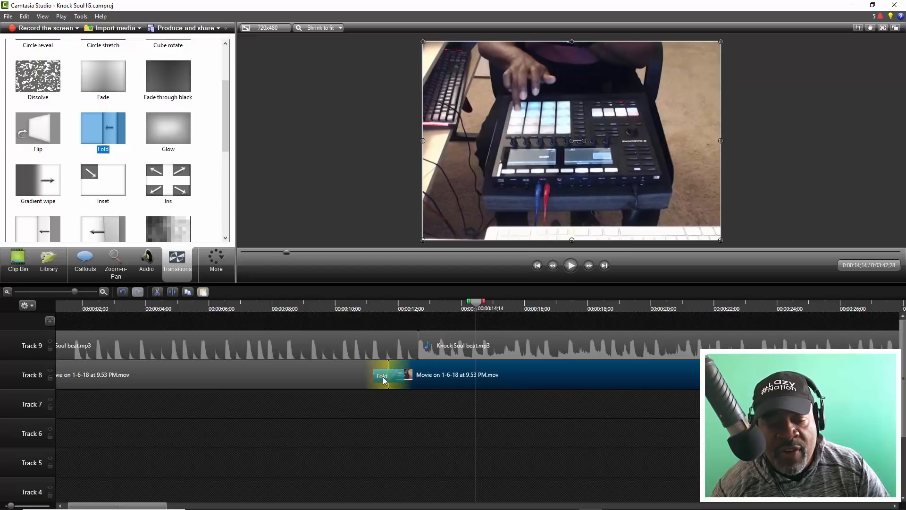
left_click_drag(383, 377, 384, 376)
left_click(324, 307)
key("space")
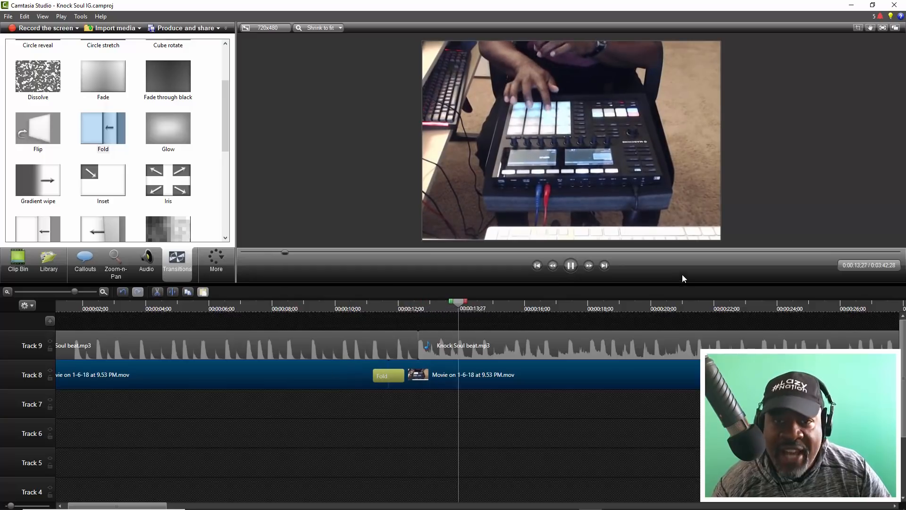
- Play on to about 0:34, stop, and split both the beat and the movie video at 34;12
left_click_drag(75, 291, 58, 284)
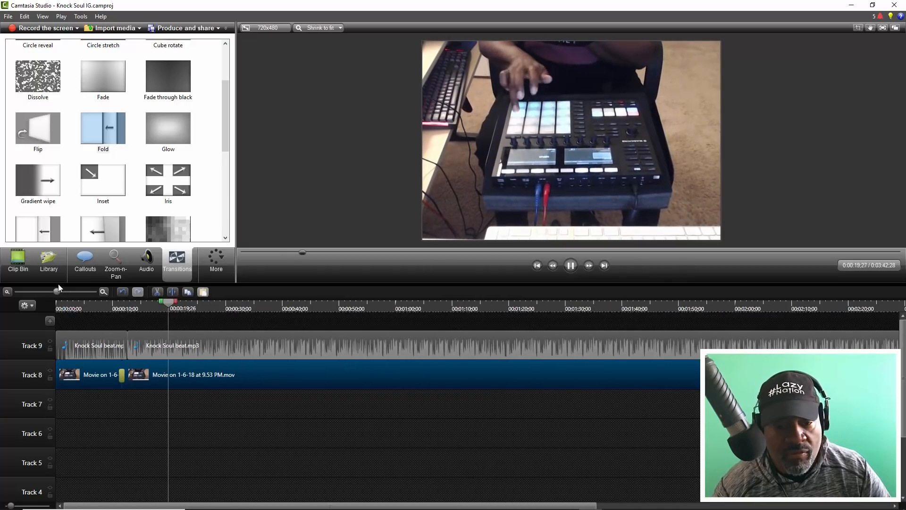
left_click_drag(58, 284, 56, 285)
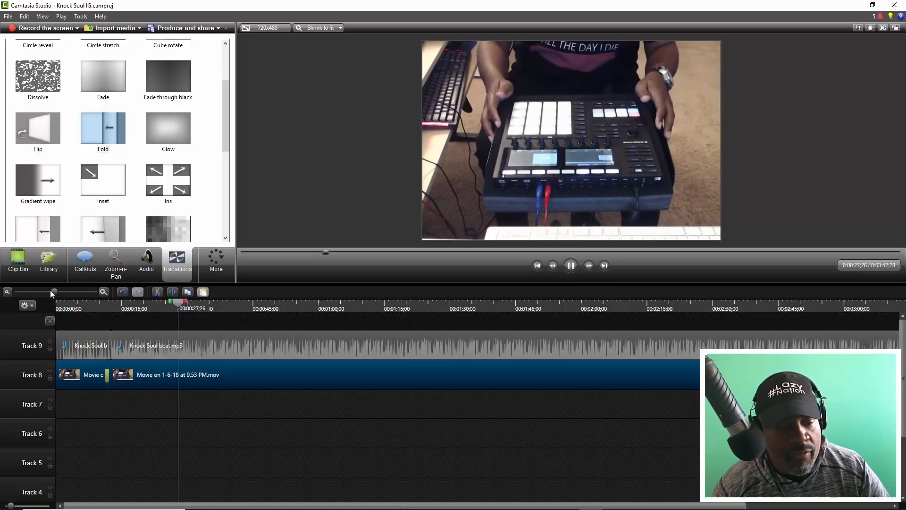
left_click_drag(53, 290, 71, 303)
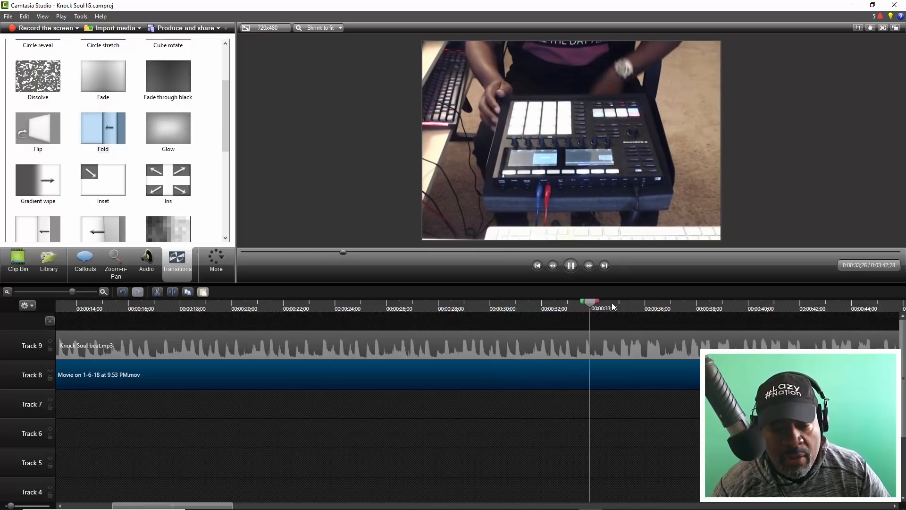
key("space")
left_click_drag(78, 292, 87, 293)
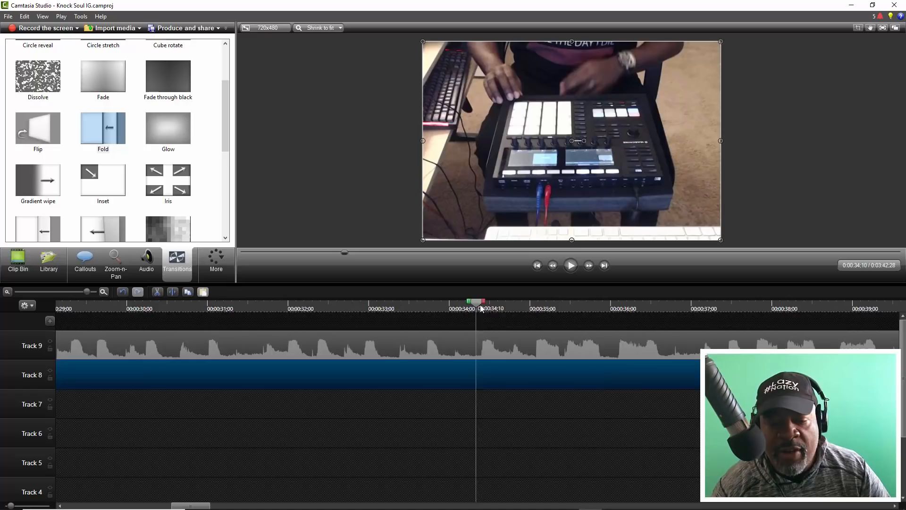
left_click_drag(480, 307, 485, 310)
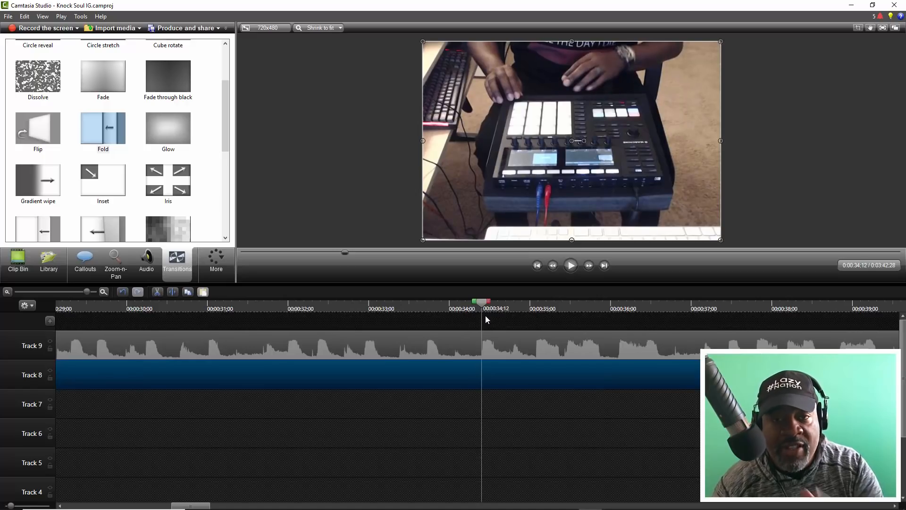
key("ctrl+a")
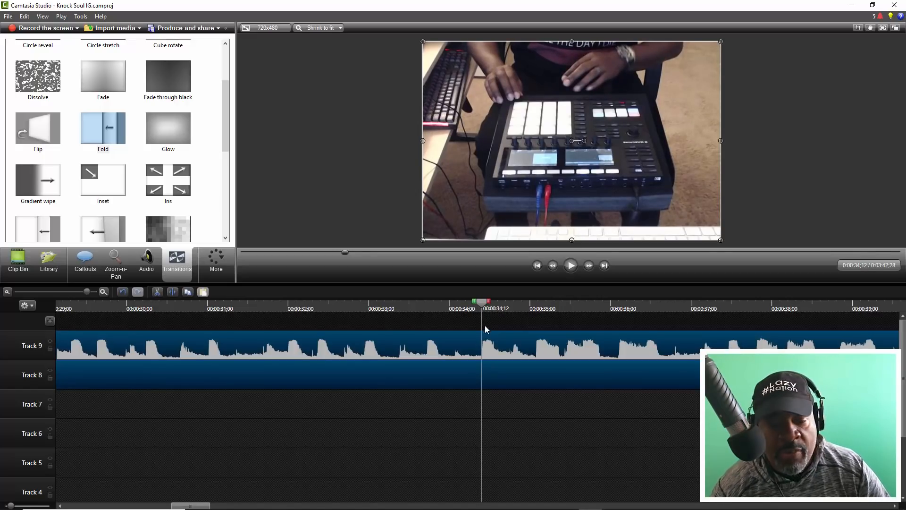
key("s")
- Play on from the split and preview sections up to about 2:00, replaying from about 1:52 and 1:48, to find the next cut point
key("space")
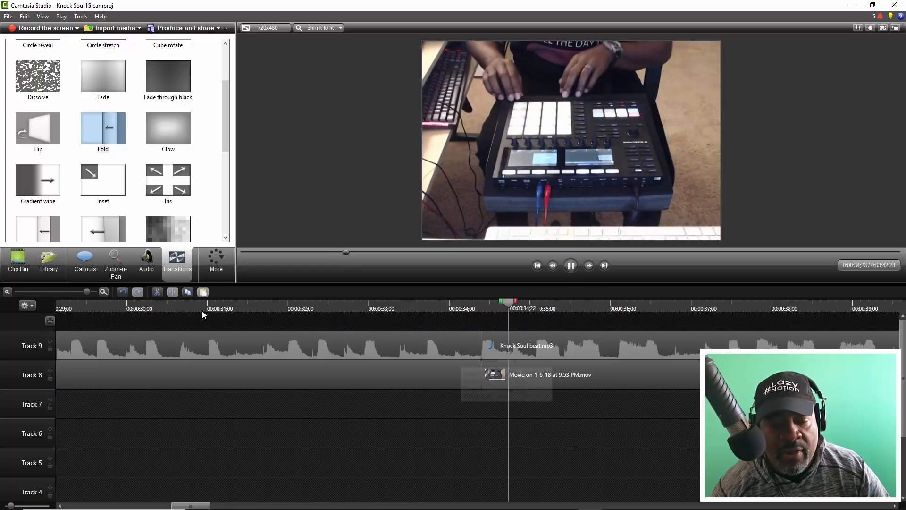
left_click_drag(87, 291, 55, 291)
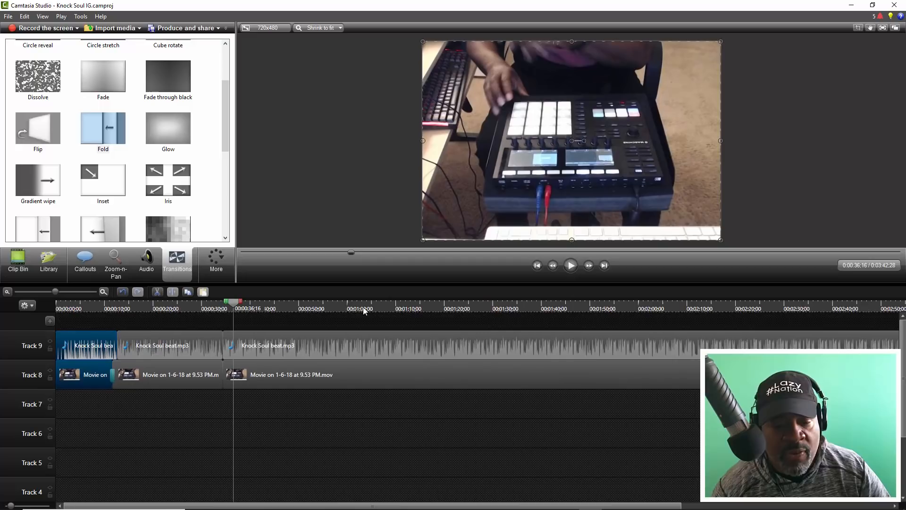
left_click(315, 306)
key("space")
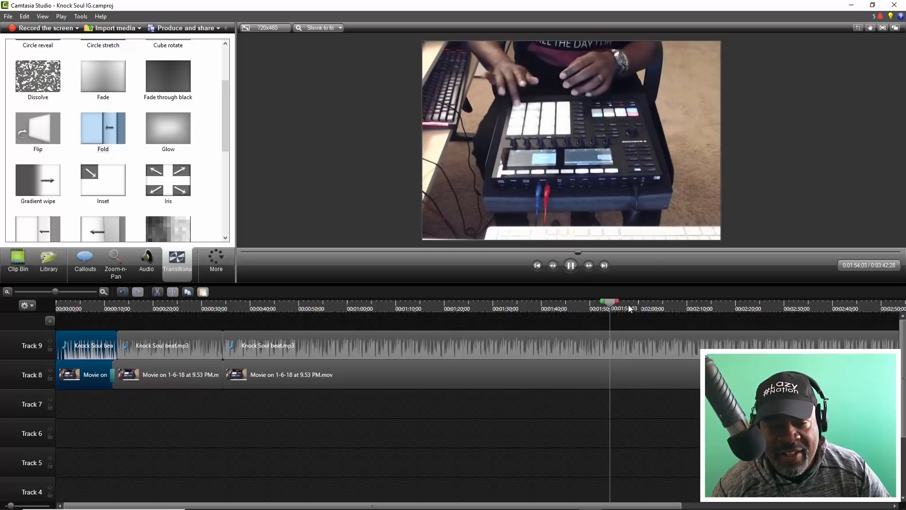
left_click(601, 304)
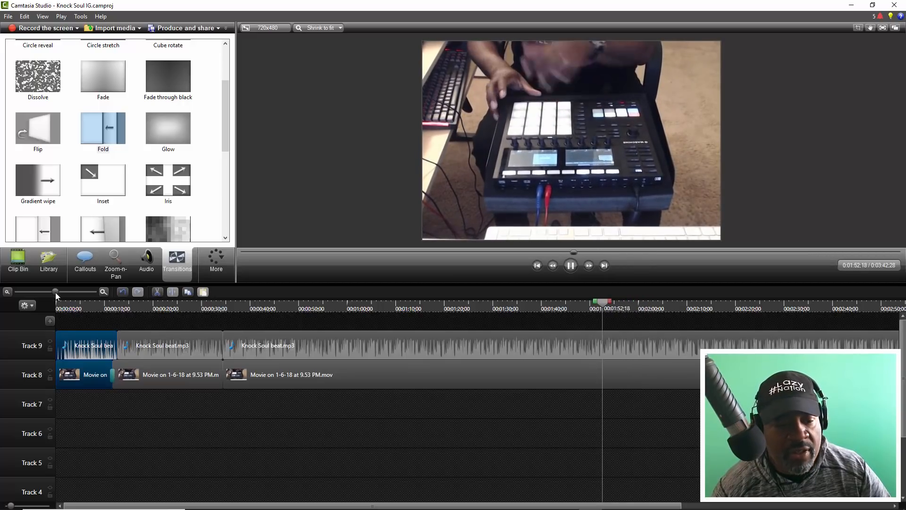
left_click_drag(56, 291, 65, 292)
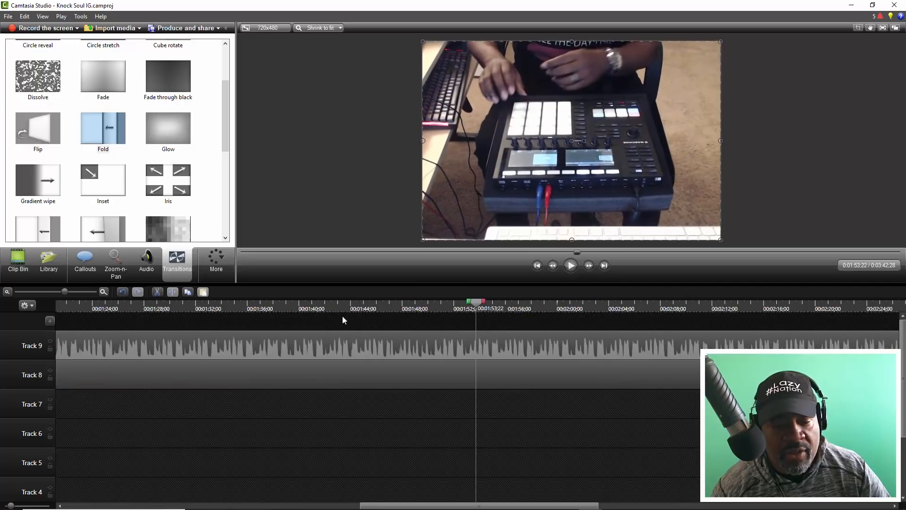
left_click(401, 307)
key("space")
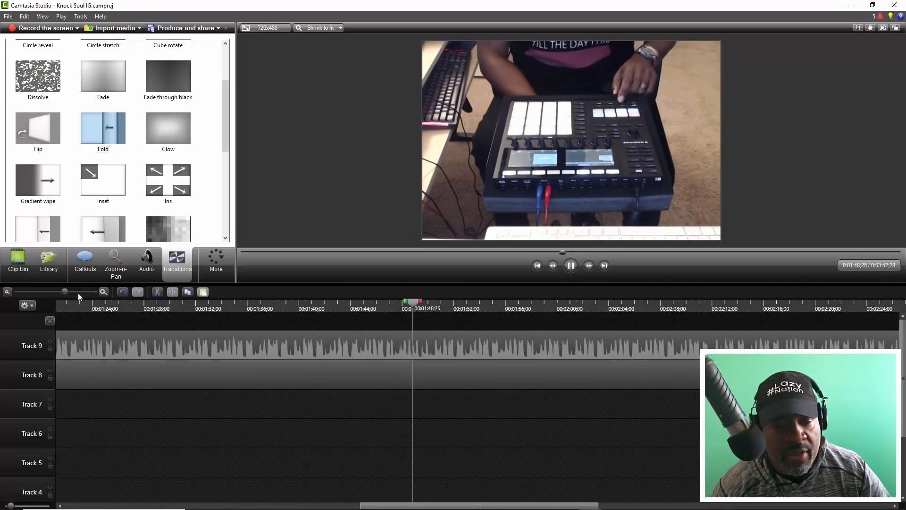
- Stop the playback, move the playhead back to the beat at about 1:50;16, and split the beat and movie video there
left_click_drag(67, 290, 83, 291)
key("space")
mouse_move(541, 307)
left_mouse_down()
mouse_move(530, 307)
mouse_move(552, 307)
mouse_move(535, 306)
left_mouse_up()
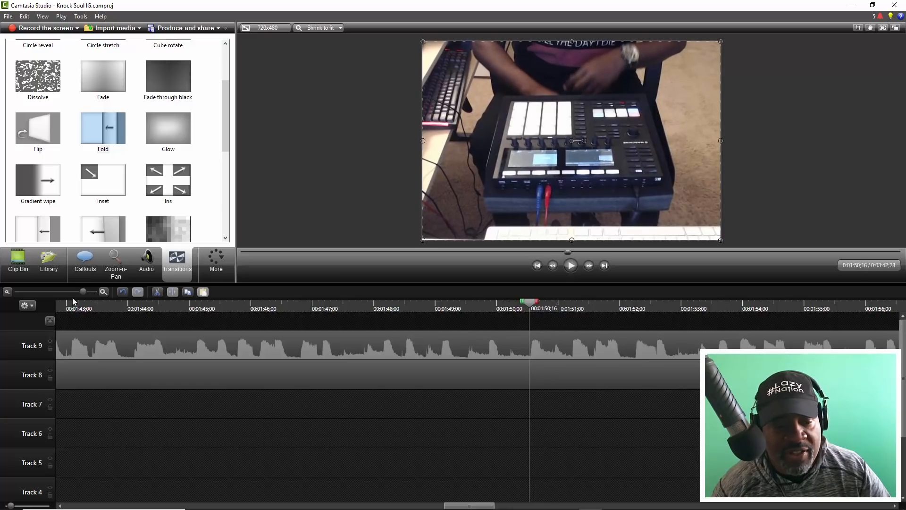
left_click_drag(83, 291, 482, 309)
key("space")
key("ctrl+a")
key("s")
key("space")
key("space")
- Delete the beat and video section between the 34;12 and 1:50 splits, move the remaining clips back against the earlier ones and play the join
left_click_drag(96, 291, 49, 290)
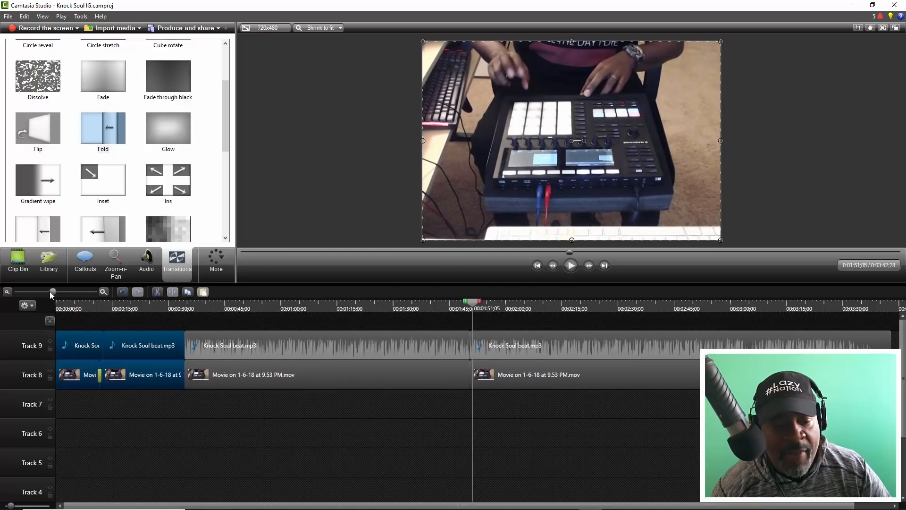
left_click(190, 375)
key("Delete")
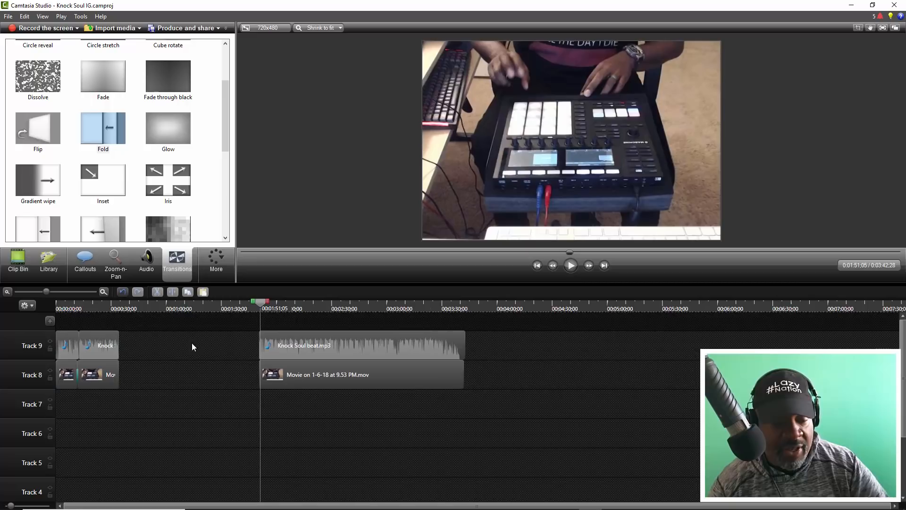
left_click_drag(304, 349, 129, 339)
left_click(116, 307)
key("space")
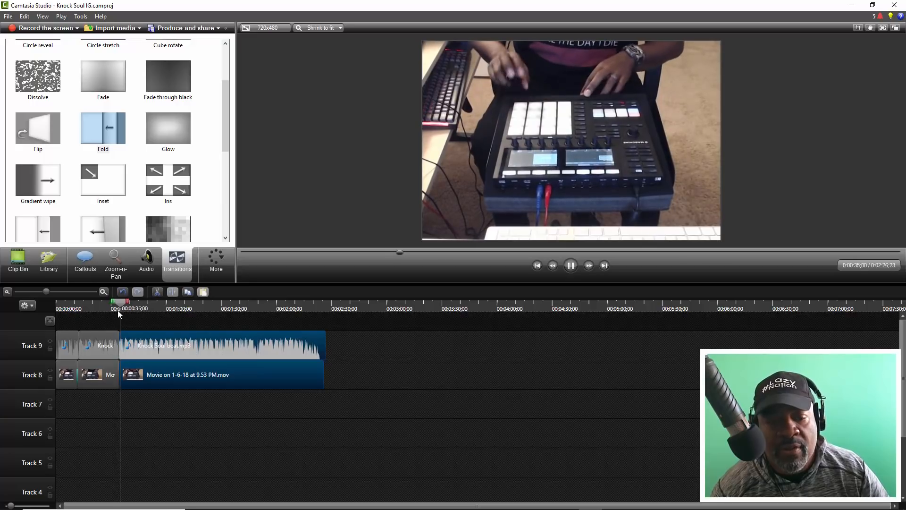
key("space")
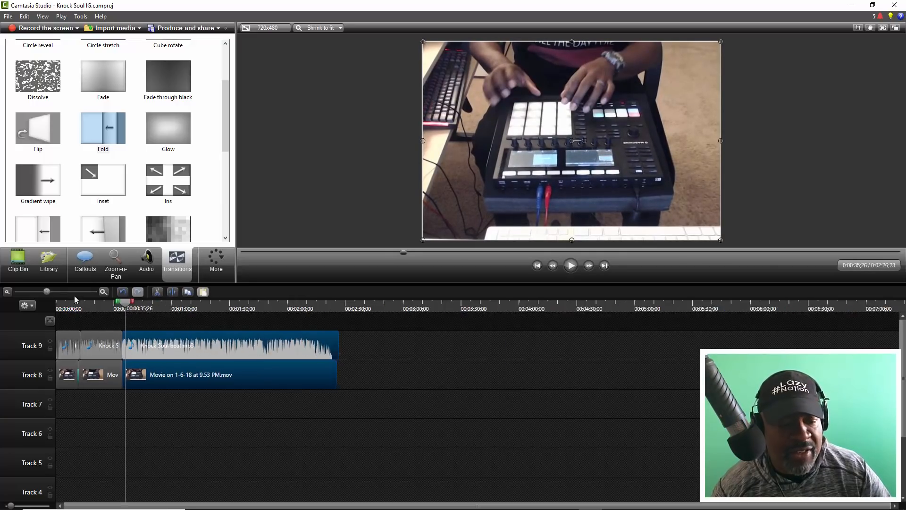
- Trim a few frames off the end of the second movie clip and bring the last movie clip back against it
left_click_drag(48, 292, 96, 292)
left_click(218, 373)
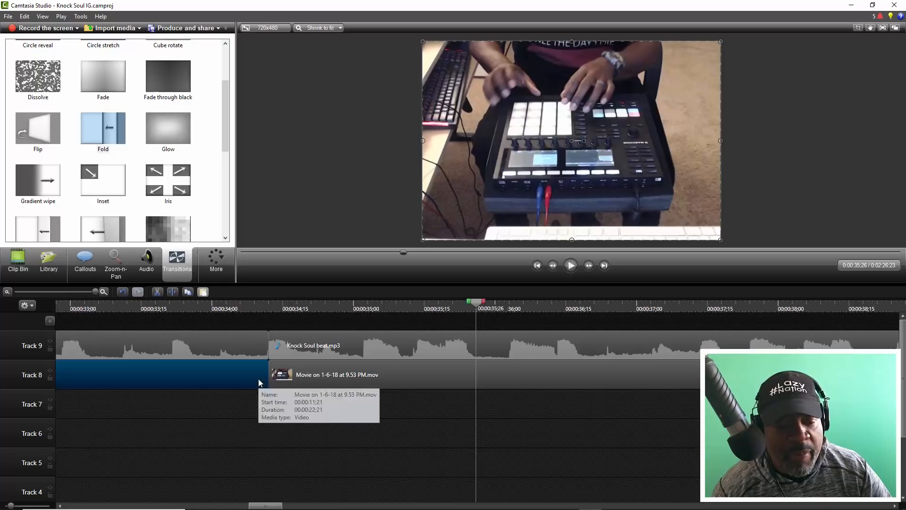
left_click_drag(267, 374, 250, 373)
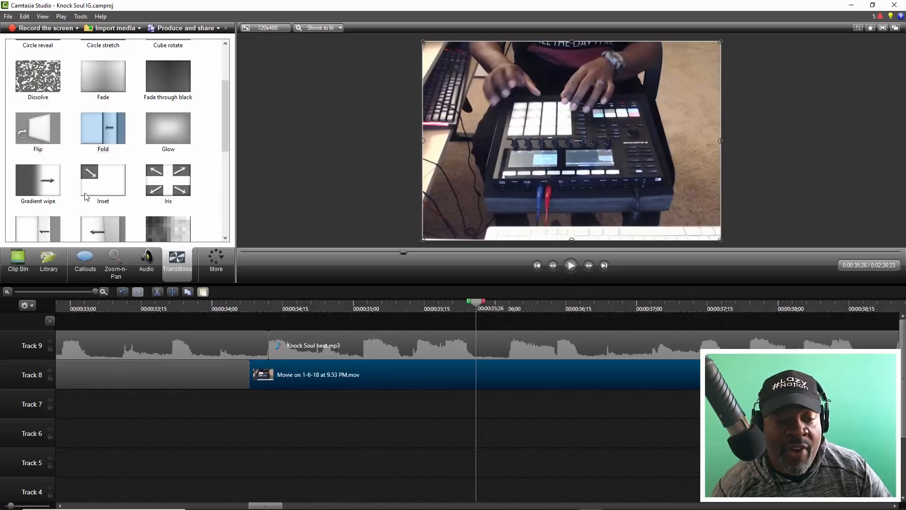
- Add a Fold transition at the join between the second and last movie clips and play on to about 0:56
left_click_drag(96, 144, 241, 382)
left_click(114, 308)
key("space")
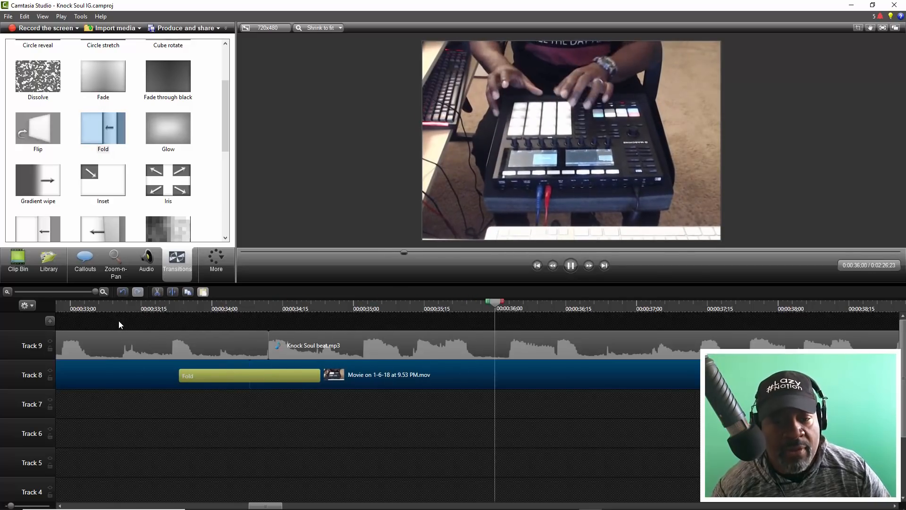
left_click_drag(94, 291, 50, 282)
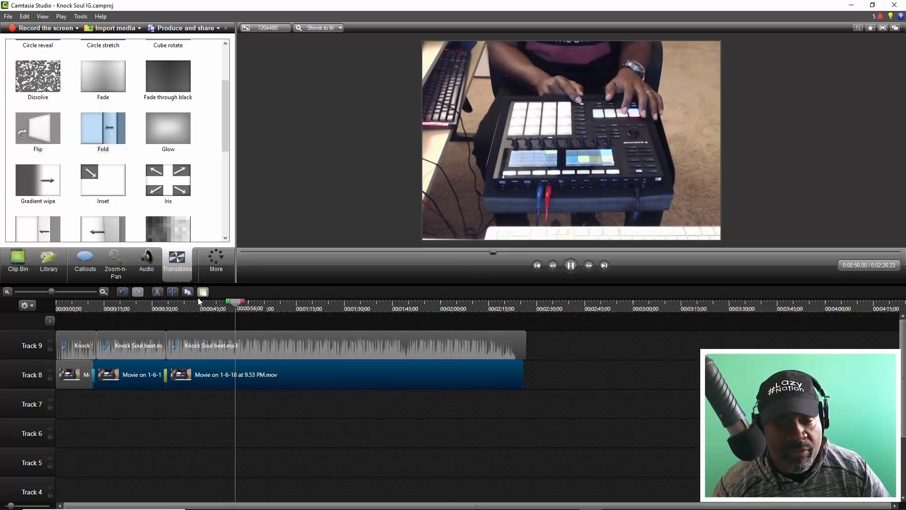
key("space")
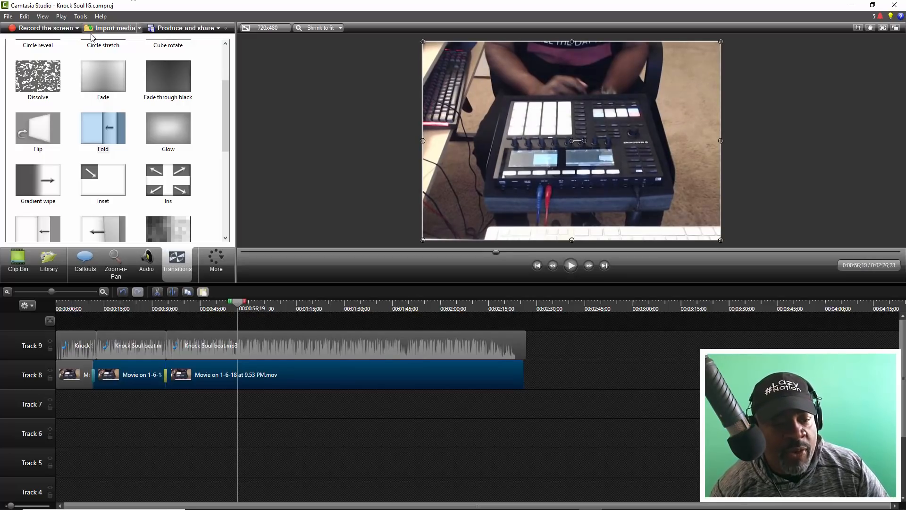
- Place the IMG_3948.MOV clip on a new track above the beat, starting at about 0:59
left_click(109, 29)
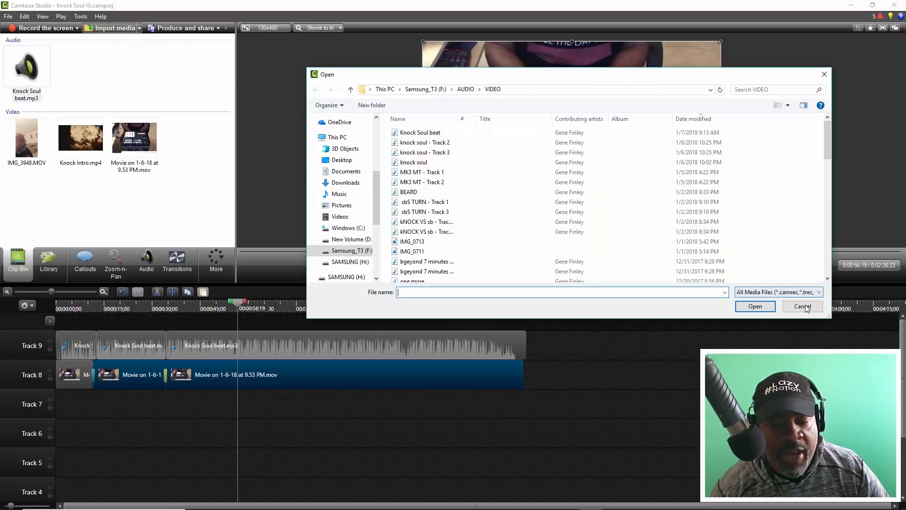
key("Escape")
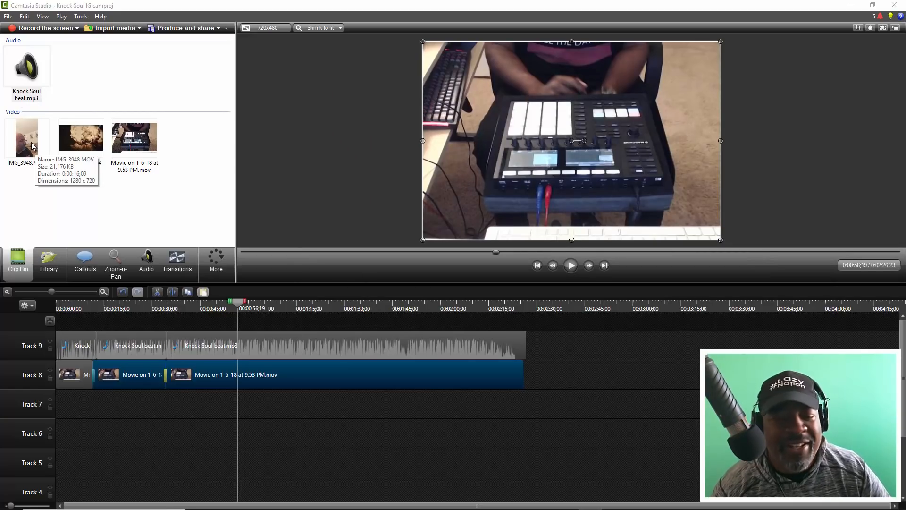
left_click_drag(32, 145, 330, 305)
left_click_drag(261, 321, 268, 318)
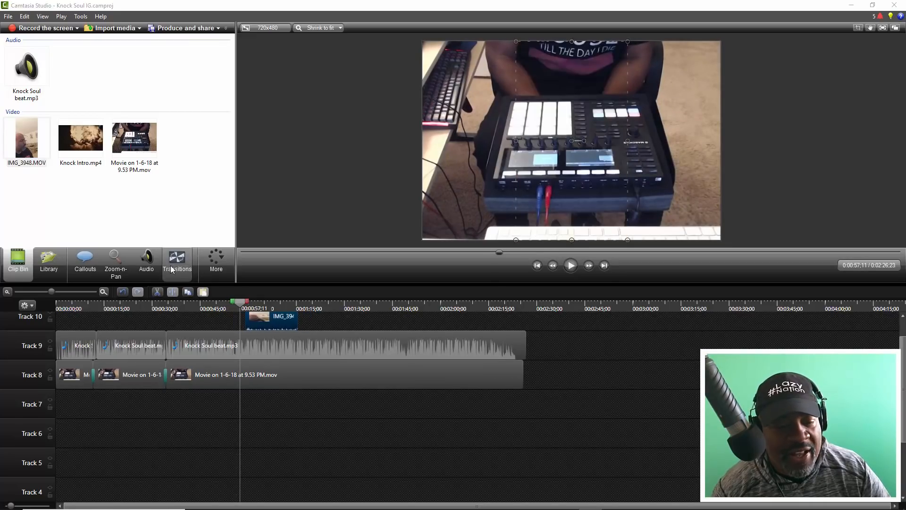
- Show the audio waveforms, play the start of IMG_3948.MOV against the beat, and shift the clip a few frames later on Track 10
left_click(146, 262)
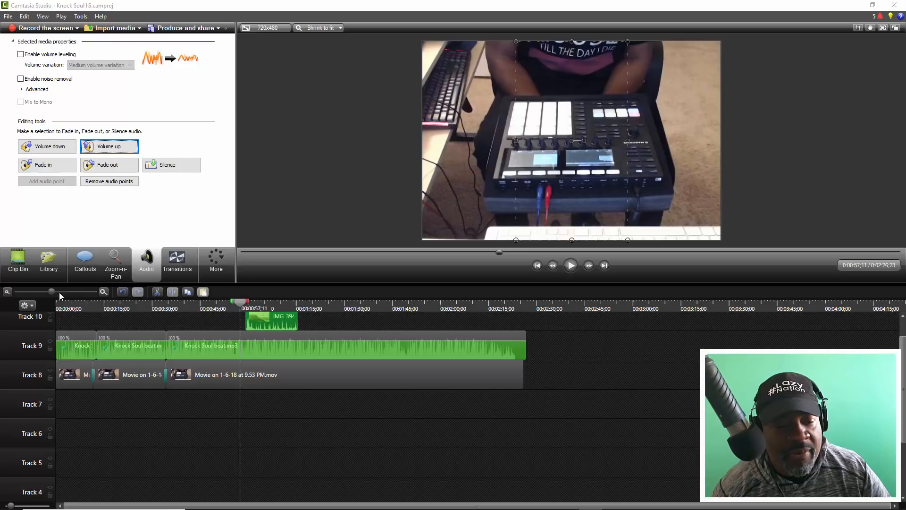
left_click_drag(52, 292, 73, 291)
key("space")
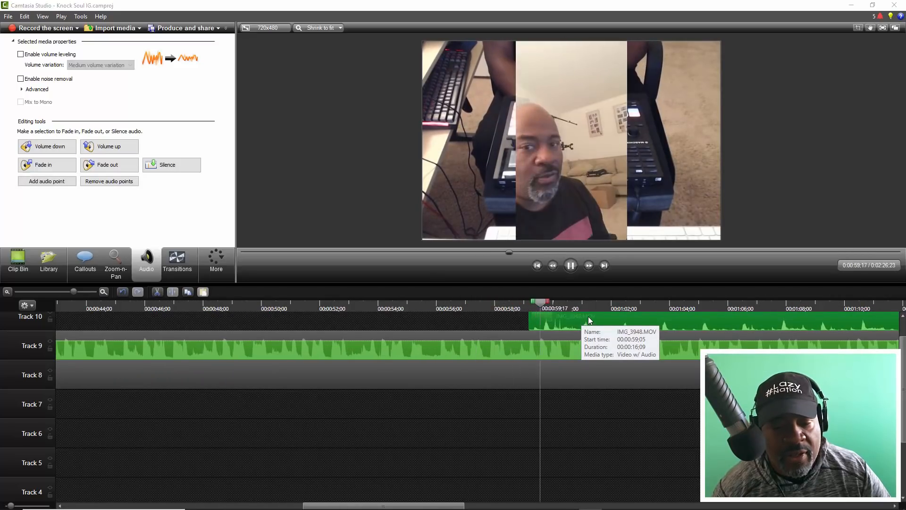
key("space")
left_click(588, 318)
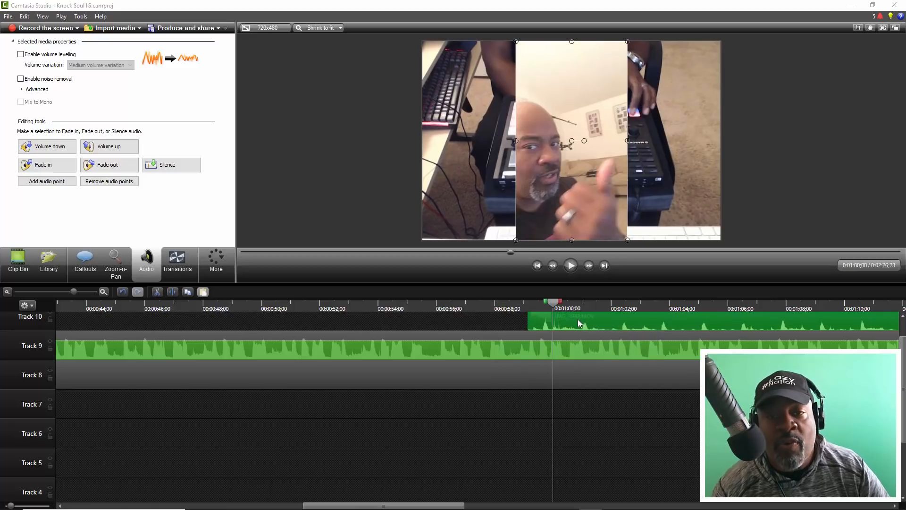
left_click_drag(579, 320, 587, 324)
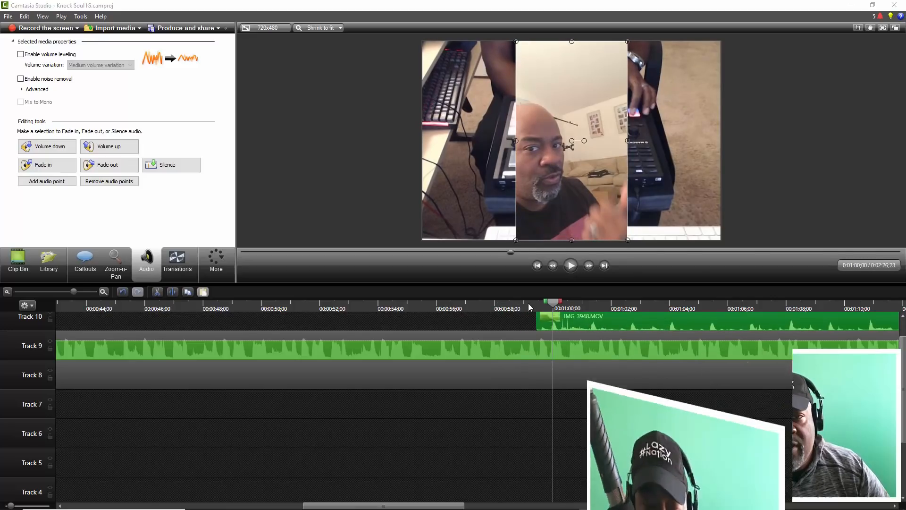
left_click(528, 303)
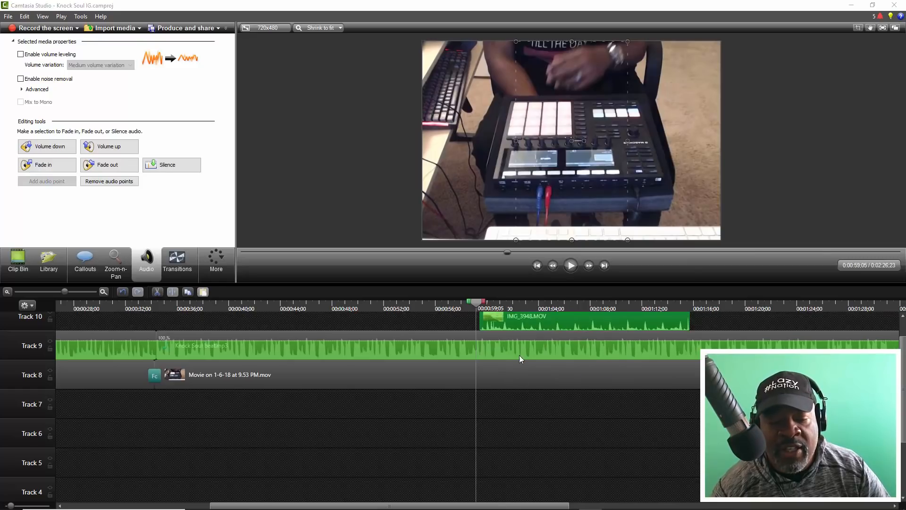
- Reposition IMG_3948.MOV on Track 10 to start at about 0:59, replaying it against the beat to check the sync
key("space")
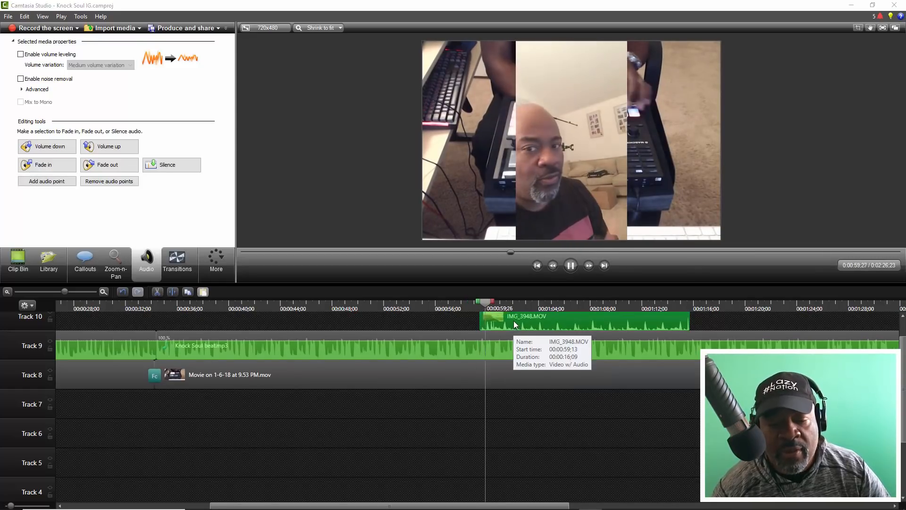
left_click(511, 317)
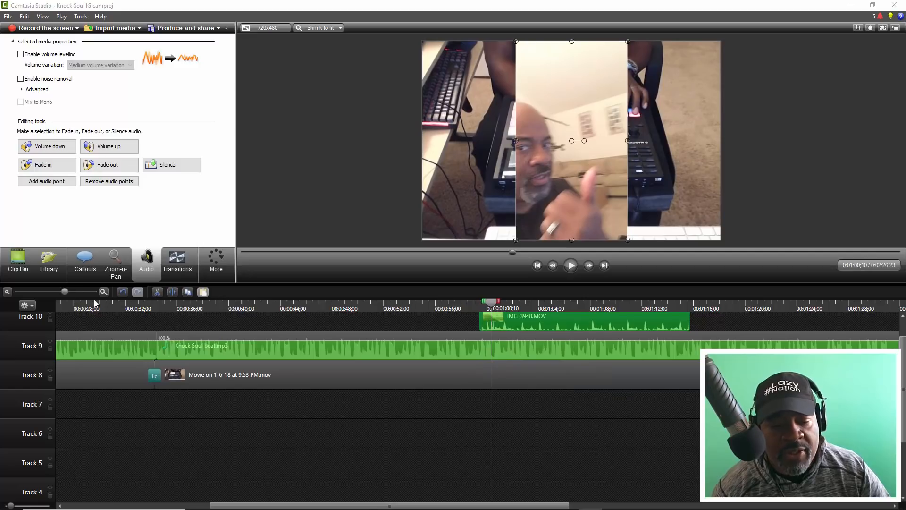
left_click_drag(65, 292, 252, 323)
left_click_drag(415, 321, 478, 321)
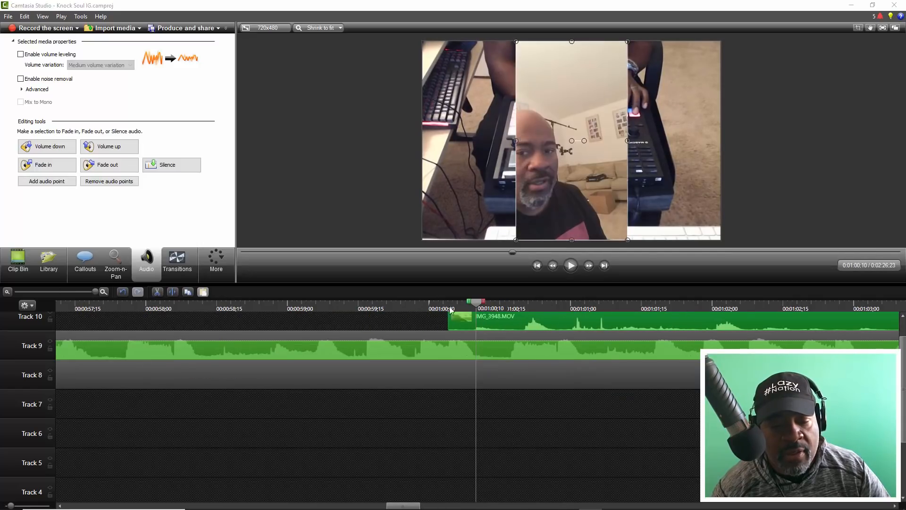
left_click(290, 307)
key("space")
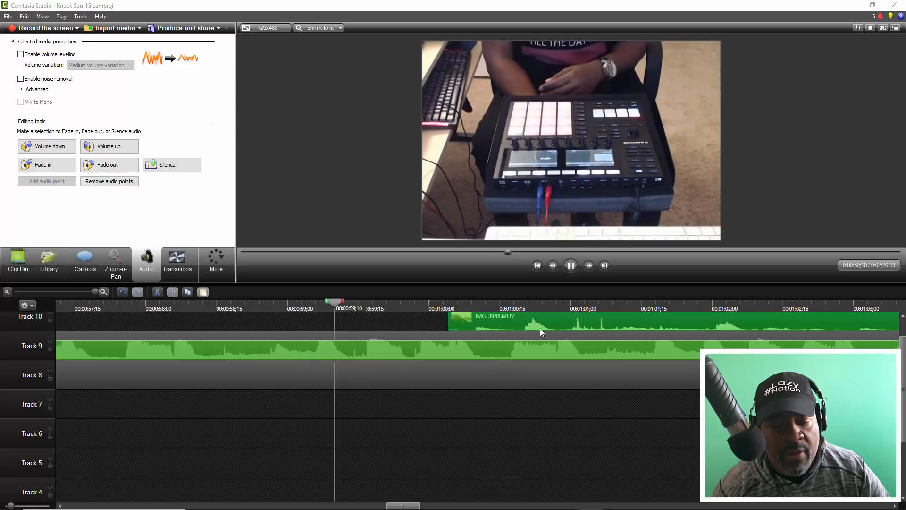
left_click_drag(546, 321, 442, 322)
left_click_drag(394, 321, 389, 321)
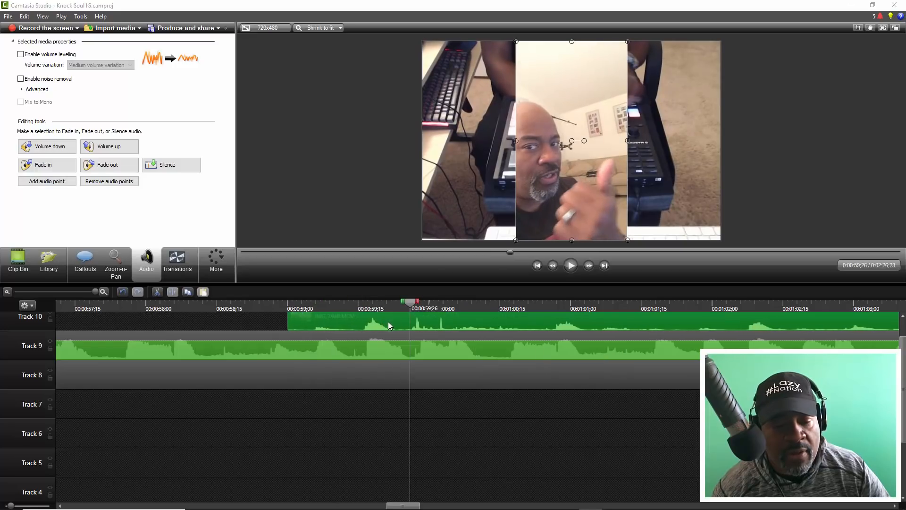
left_click(290, 303)
key("space")
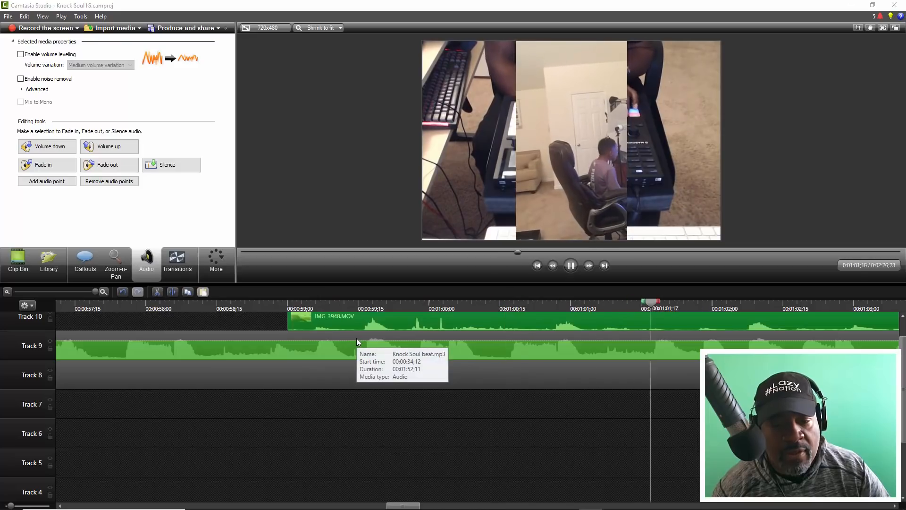
key("space")
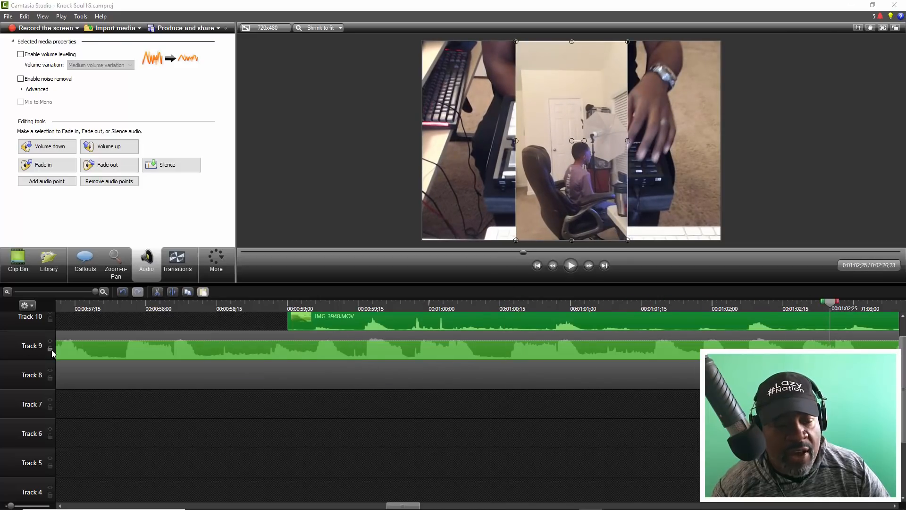
- Turn off the beat track, play IMG_3948.MOV's section without it, and turn Track 9 back on
left_click(49, 340)
left_click(256, 308)
key("space")
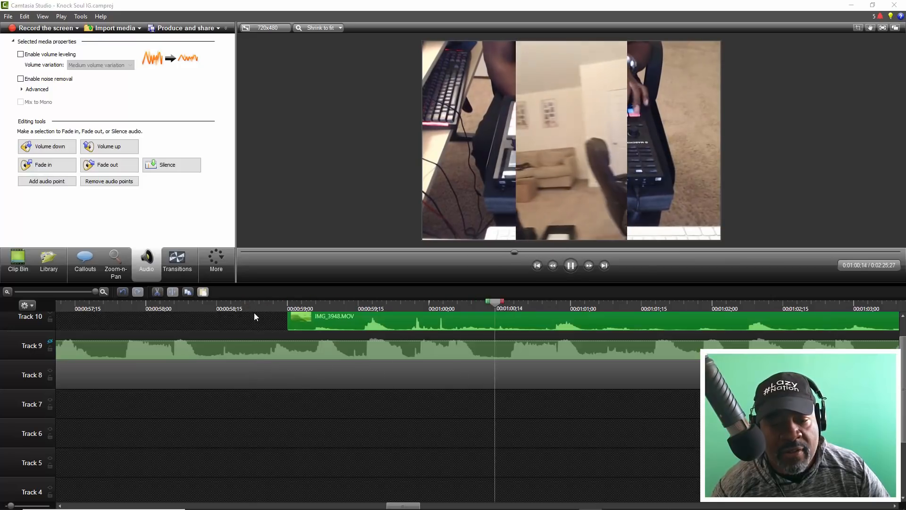
key("space")
left_click(307, 338)
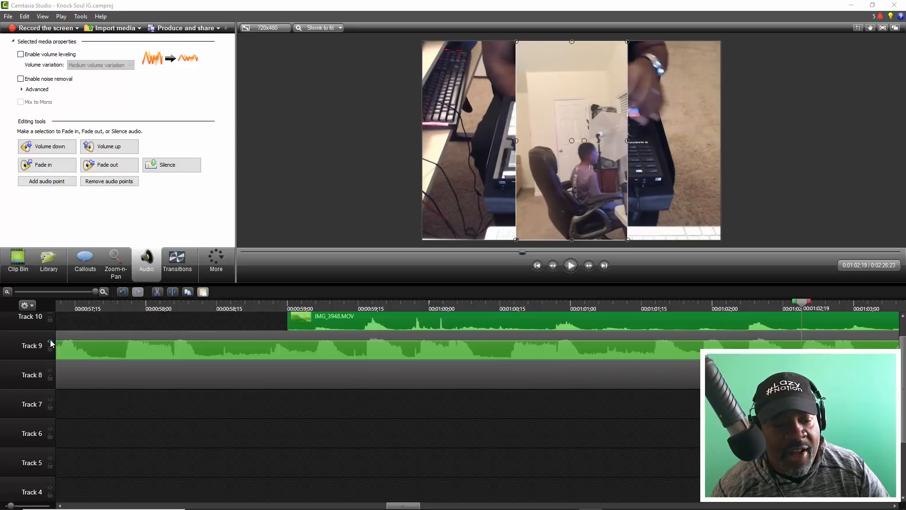
- Separate the audio from IMG_3948.MOV, delete that audio clip, and play the section from about 0:57
scroll(236, 328, "up", 1)
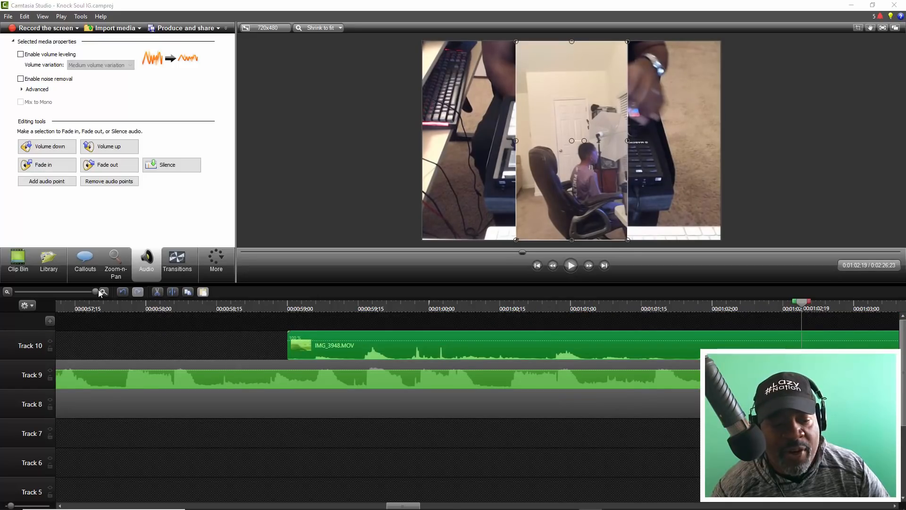
left_click_drag(96, 291, 81, 290)
right_click(343, 345)
left_click(378, 300)
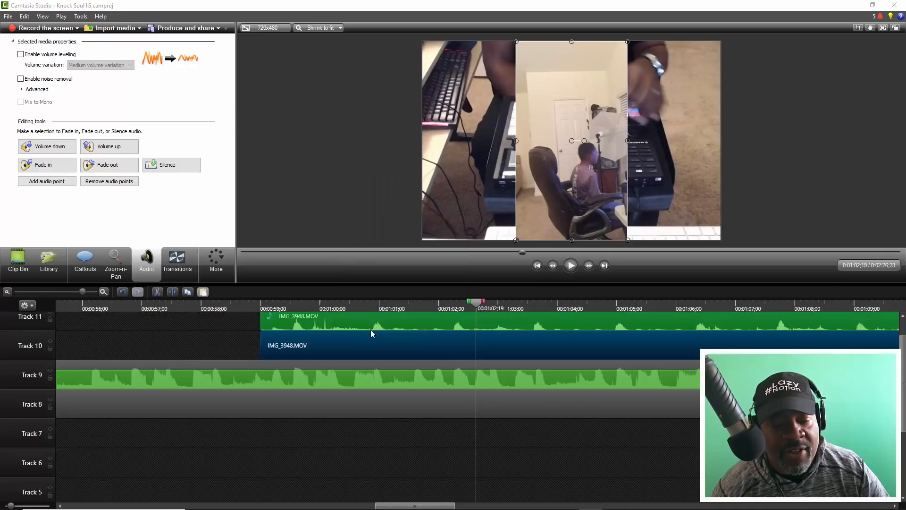
left_click(369, 323)
key("Delete")
left_click(172, 307)
key("space")
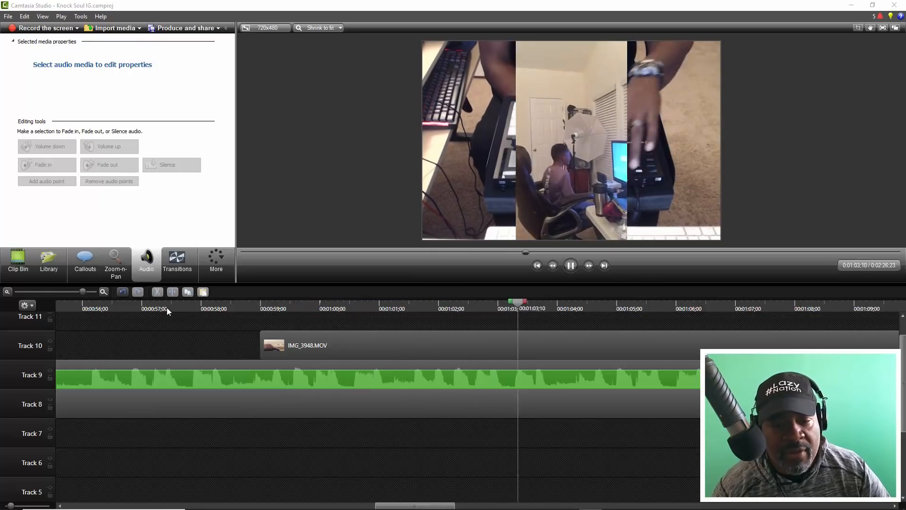
key("space")
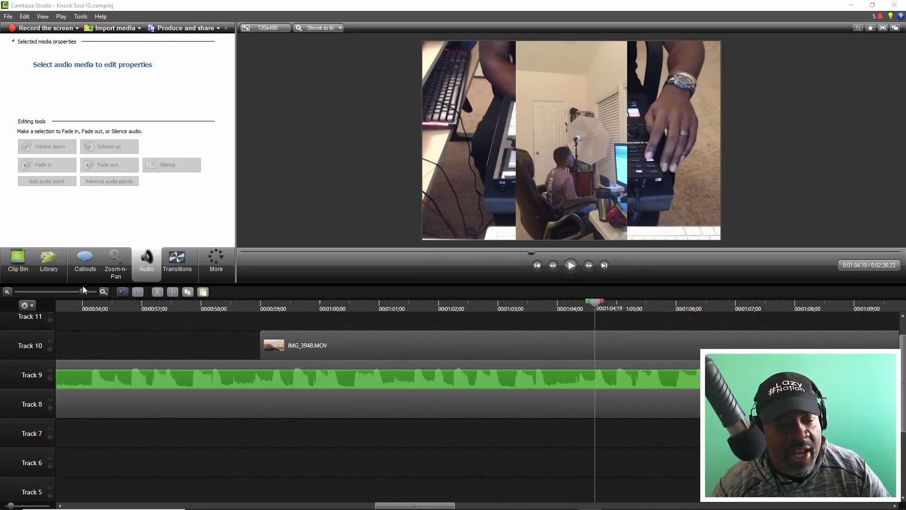
- Shrink the IMG_3948.MOV overlay to 32% scale and place it at the right of the frame at X 233, Y 18
left_click_drag(78, 291, 69, 291)
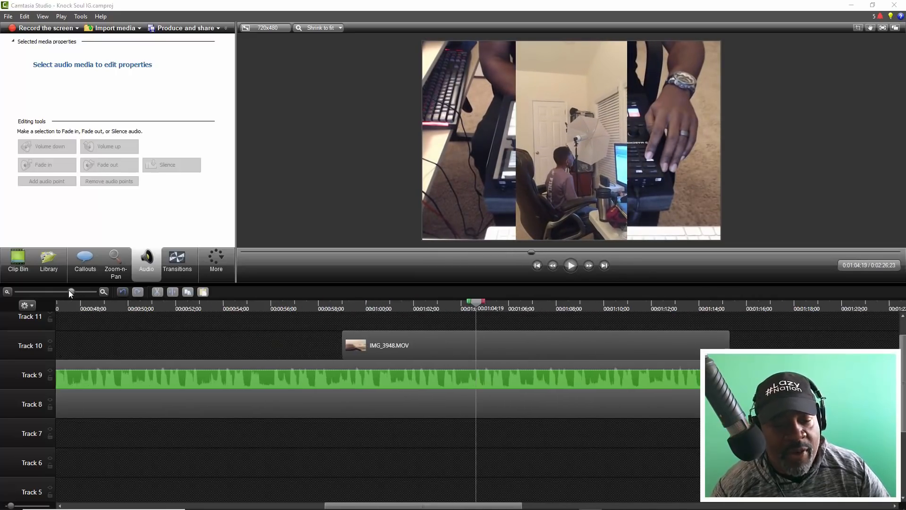
left_click(557, 179)
left_click_drag(627, 41, 612, 69)
left_click_drag(563, 152, 662, 130)
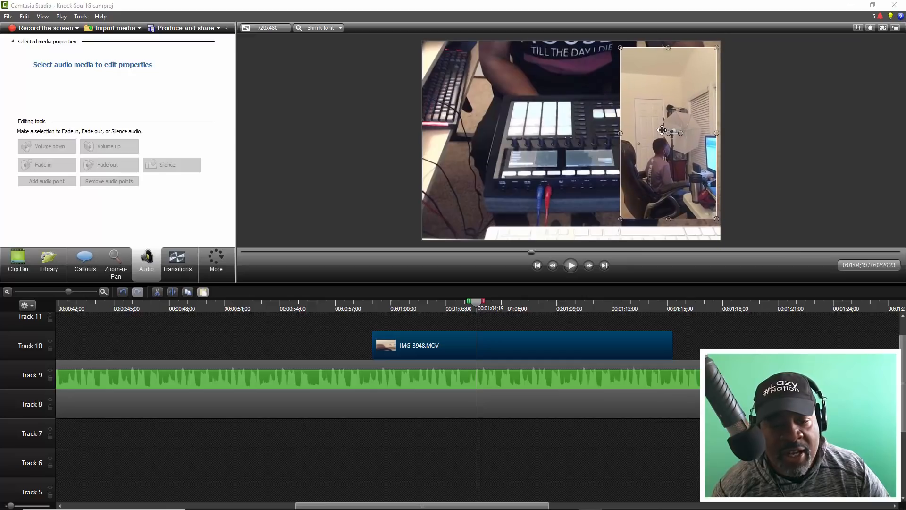
- Add a green border with a thickness of 10 to the IMG_3948.MOV overlay
left_click(216, 258)
left_click(222, 288)
left_click(7, 219)
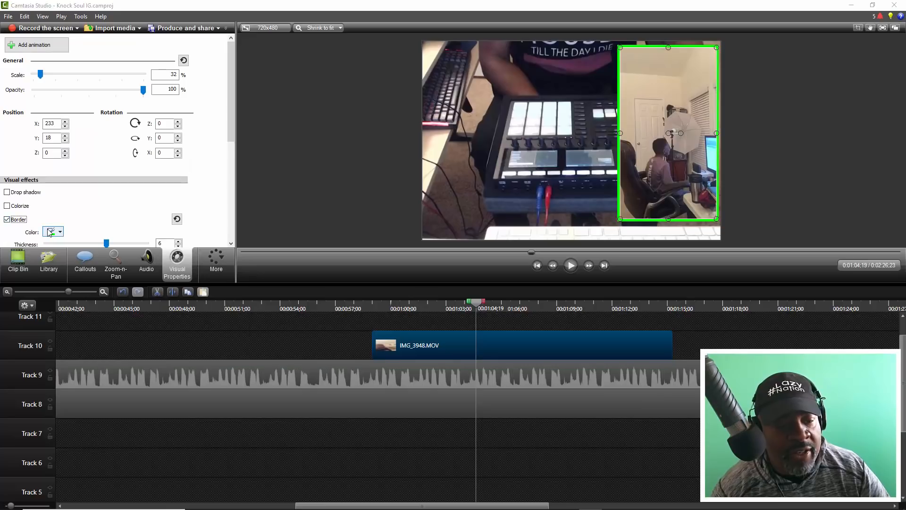
left_click_drag(107, 243, 202, 249)
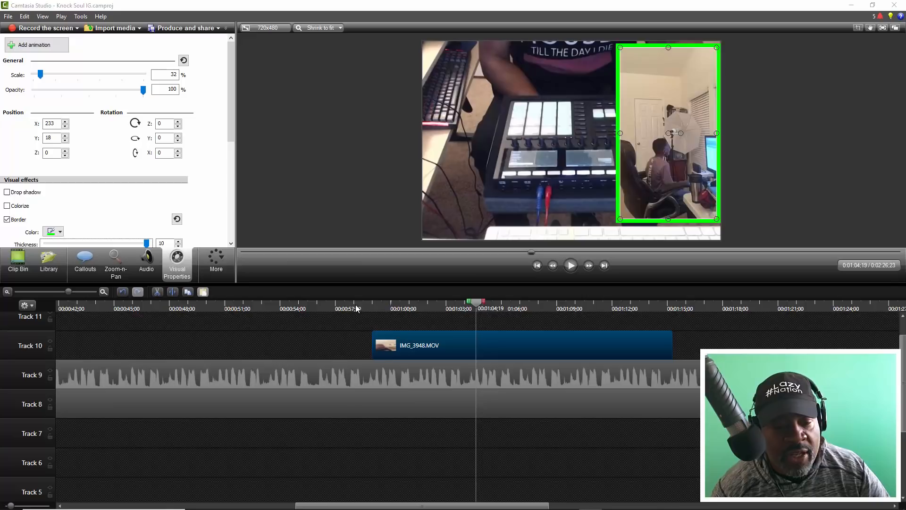
- Add a Dissolve transition to both the start and the end of IMG_3948.MOV on Track 10
left_click(356, 308)
left_click(211, 263)
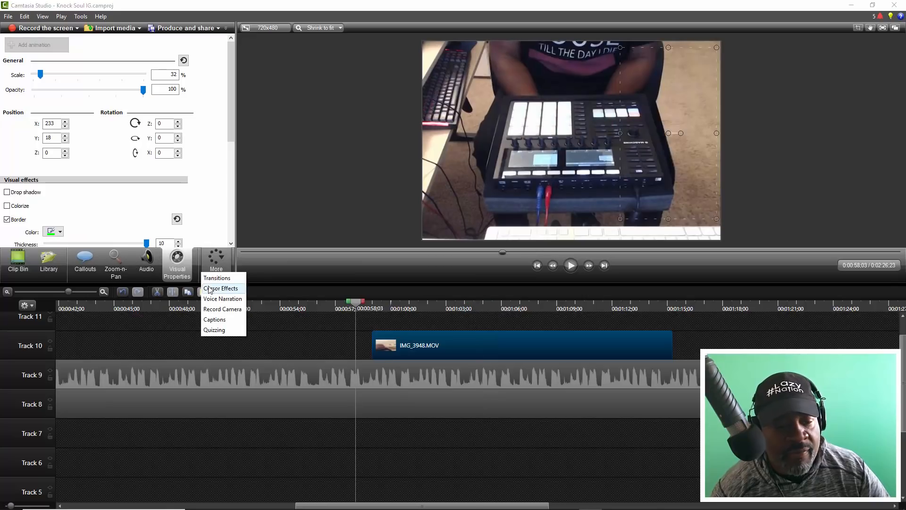
left_click(210, 278)
scroll(43, 149, "up", 3)
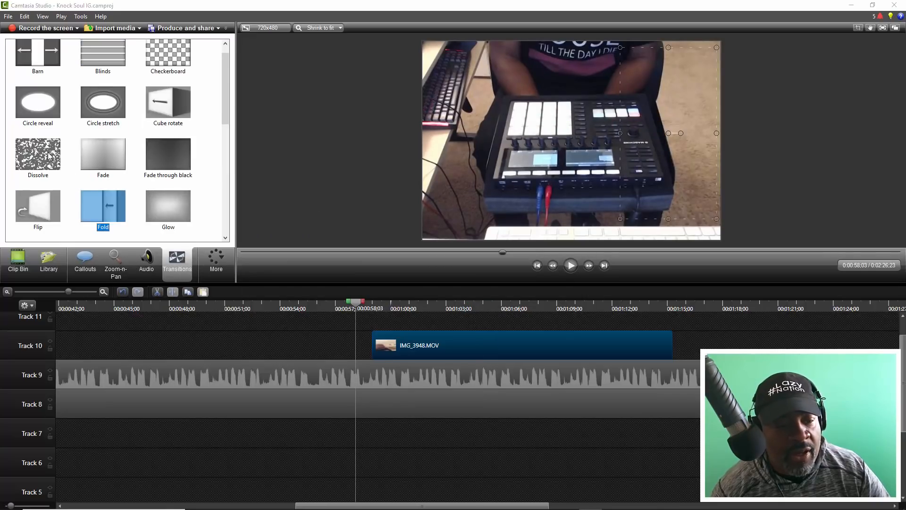
left_click_drag(30, 150, 380, 345)
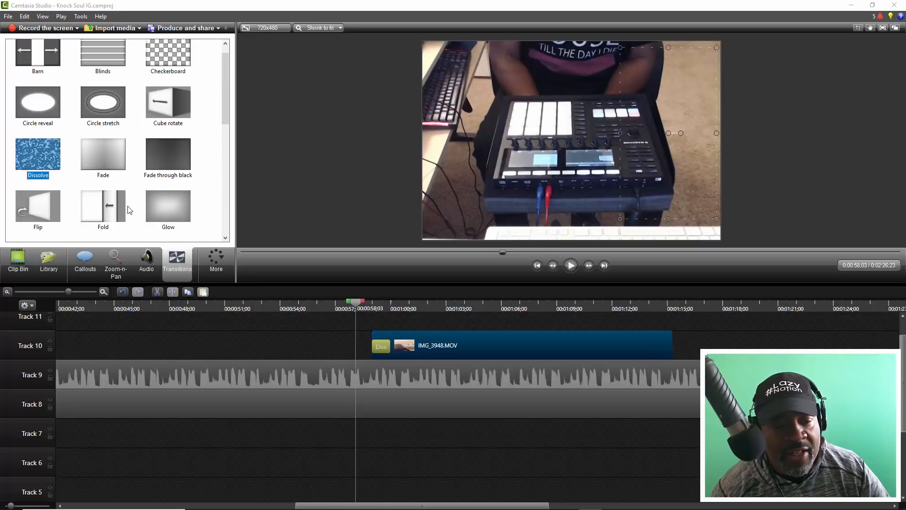
left_click_drag(57, 157, 677, 353)
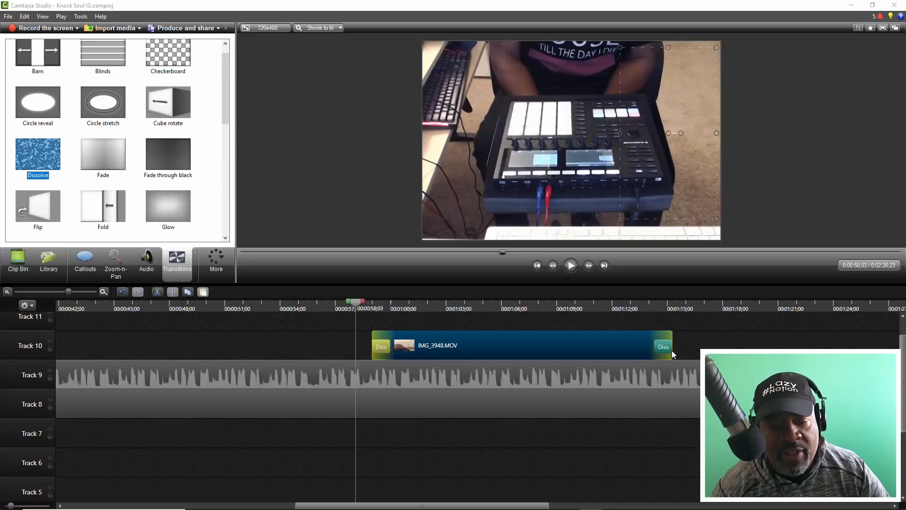
- Play the edit from about 0:50 through the overlay and its transitions, continuing to about 1:40
left_click_drag(357, 302, 213, 307)
key("space")
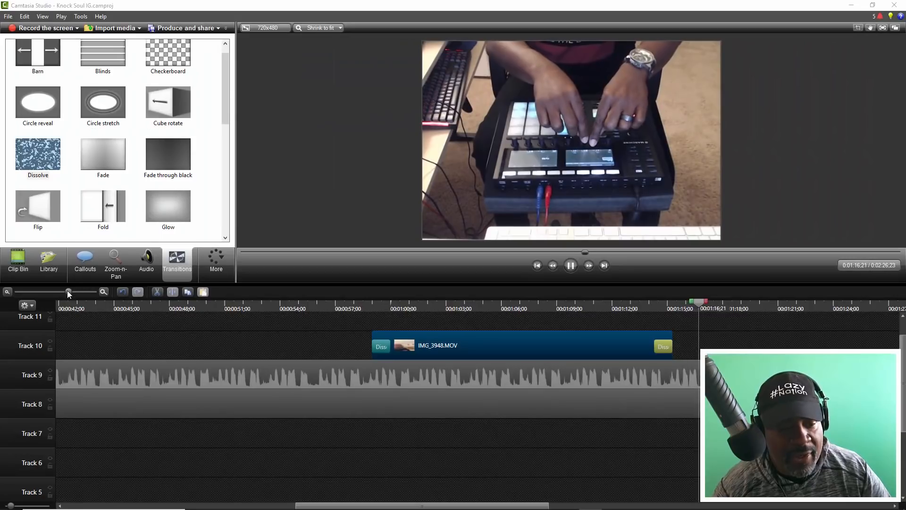
left_click_drag(67, 290, 53, 287)
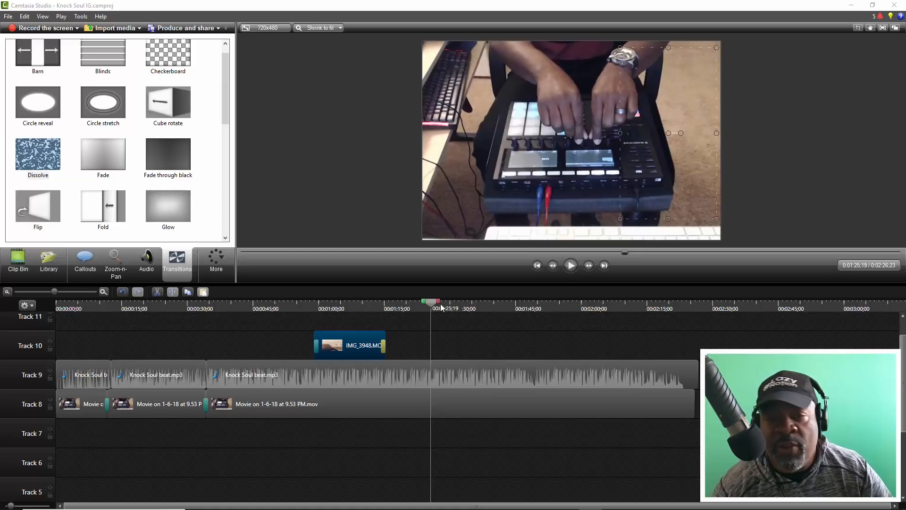
left_click_drag(441, 308, 450, 310)
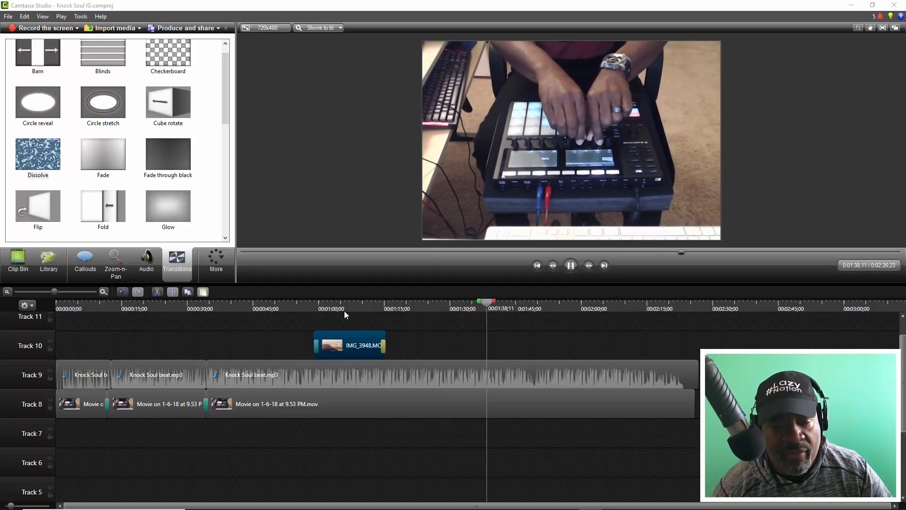
key("space")
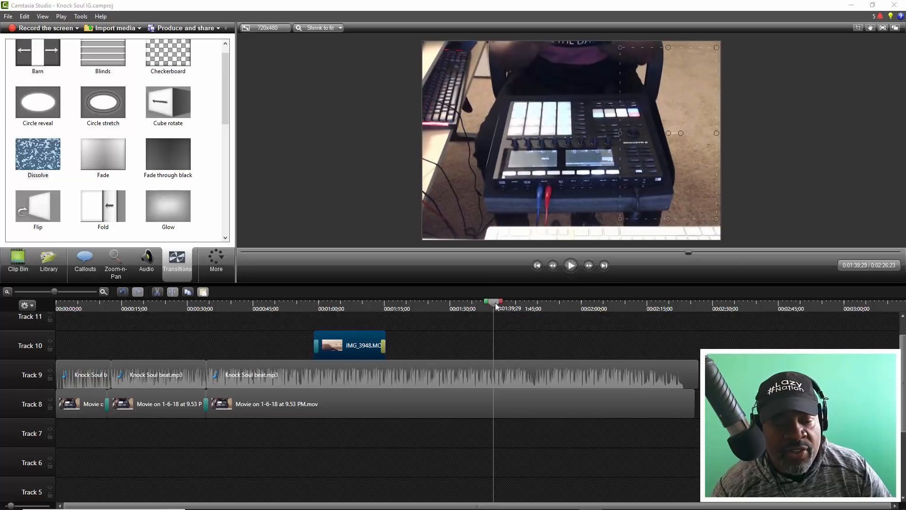
- Place the Knock Intro clip from the library at the start of Track 7
left_click_drag(495, 306, 2, 327)
scroll(90, 199, "down", 6)
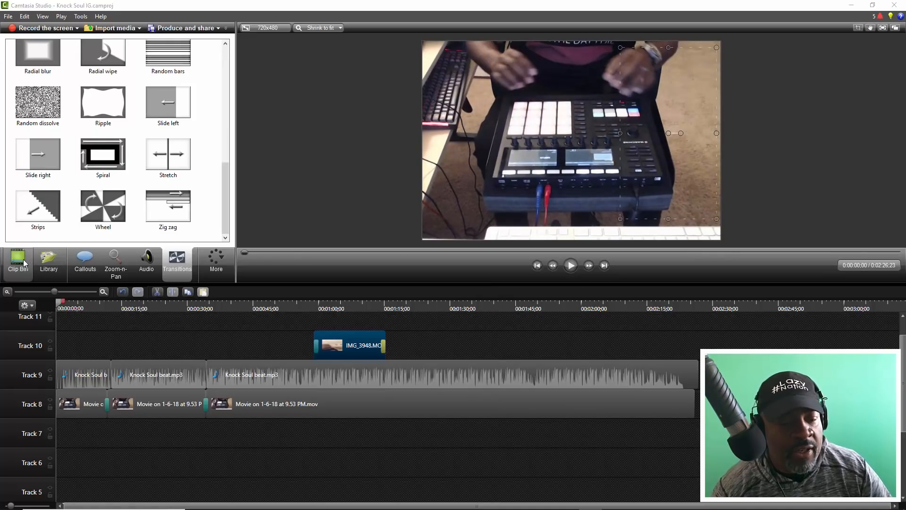
left_click(47, 264)
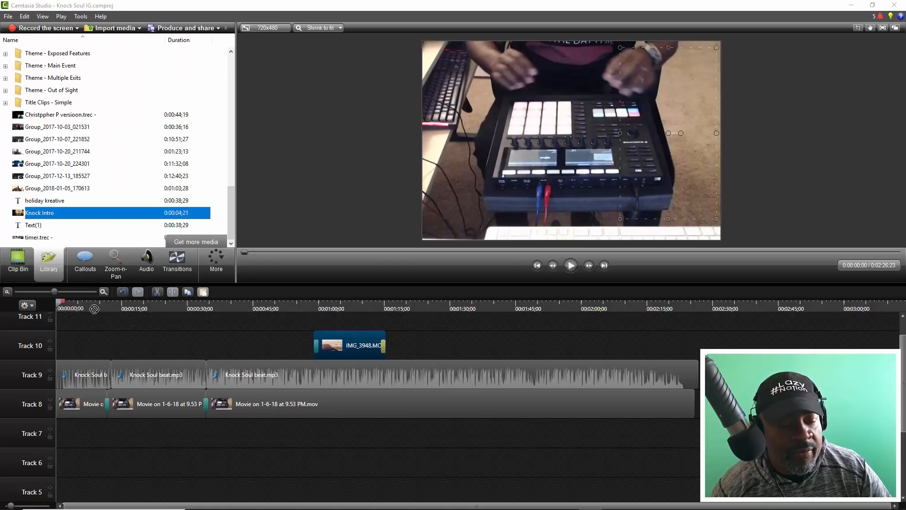
left_click_drag(89, 336, 29, 445)
- Shift all the clips on Tracks 8 to 10 so the beat video starts at about 0:04, and play the opening
left_click_drag(742, 412, 38, 326)
left_click_drag(92, 439, 97, 441)
left_click_drag(62, 305, 38, 303)
key("space")
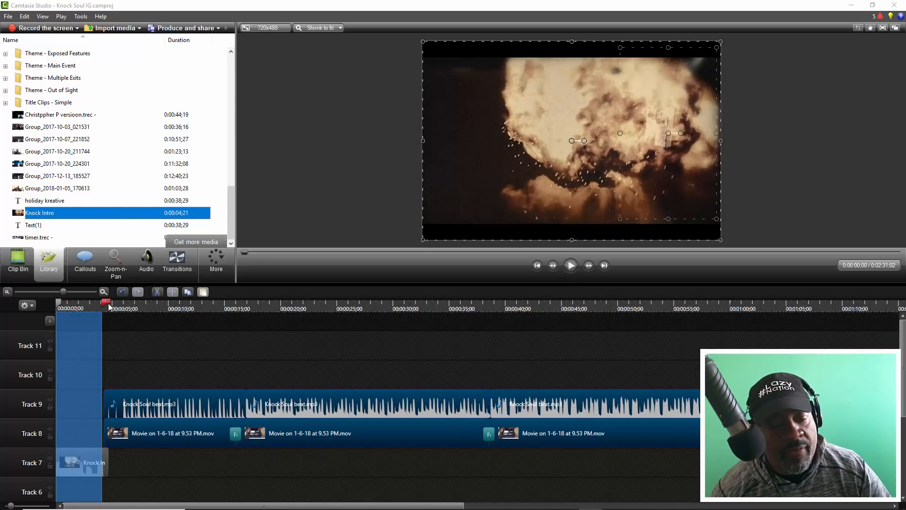
left_click_drag(108, 302, 46, 330)
key("space")
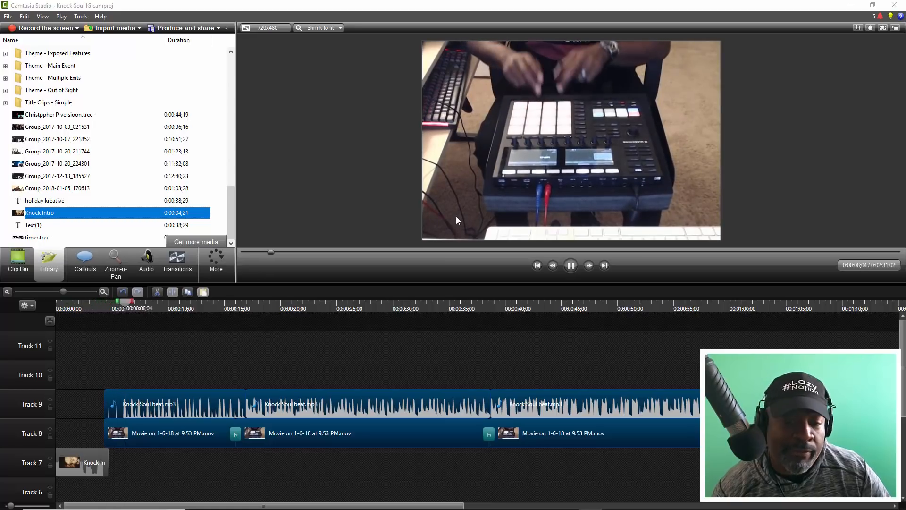
left_click(456, 216)
- Paste a copy of the Knock Intro clip on Track 10 at about 2:28 and play through the ending
left_click_drag(63, 292, 53, 293)
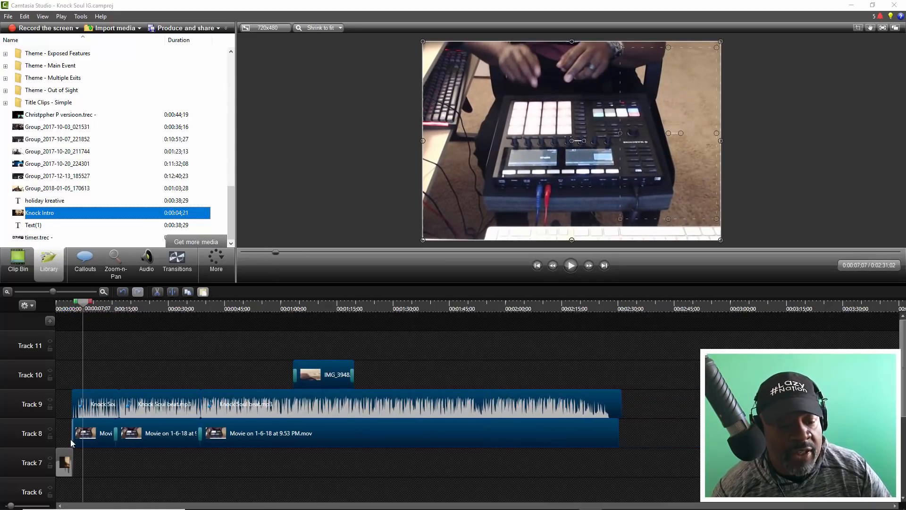
left_click(586, 310)
key("space")
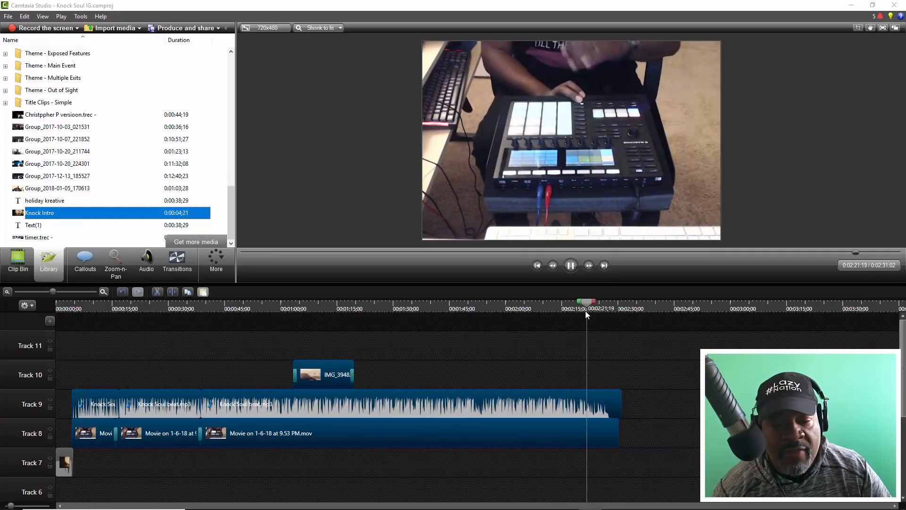
left_click(65, 465)
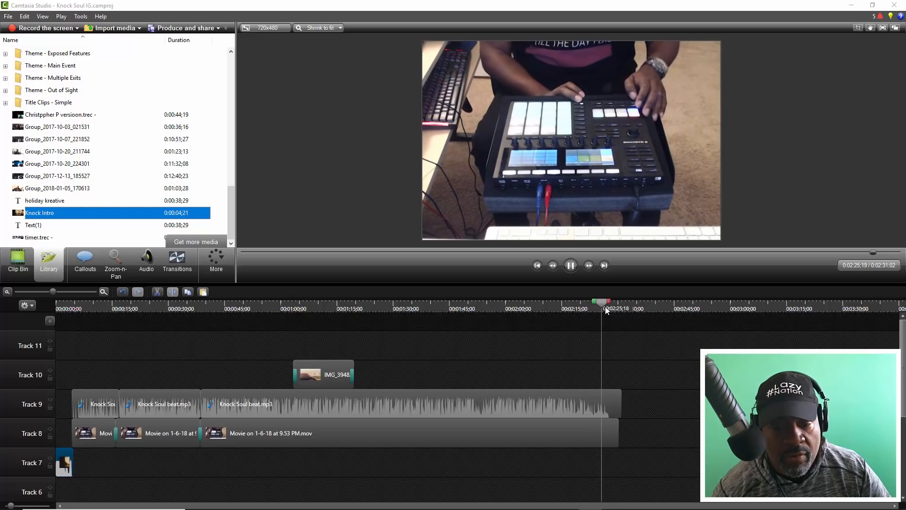
key("ctrl+v")
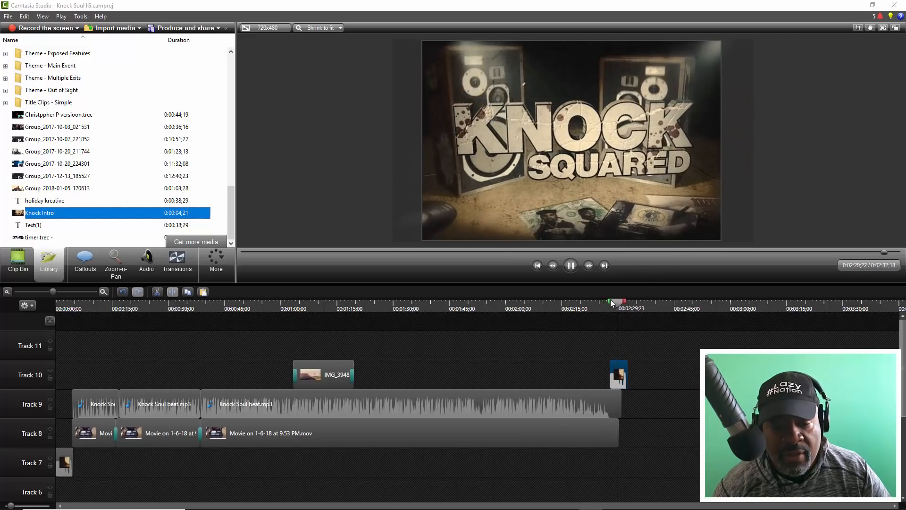
key("space")
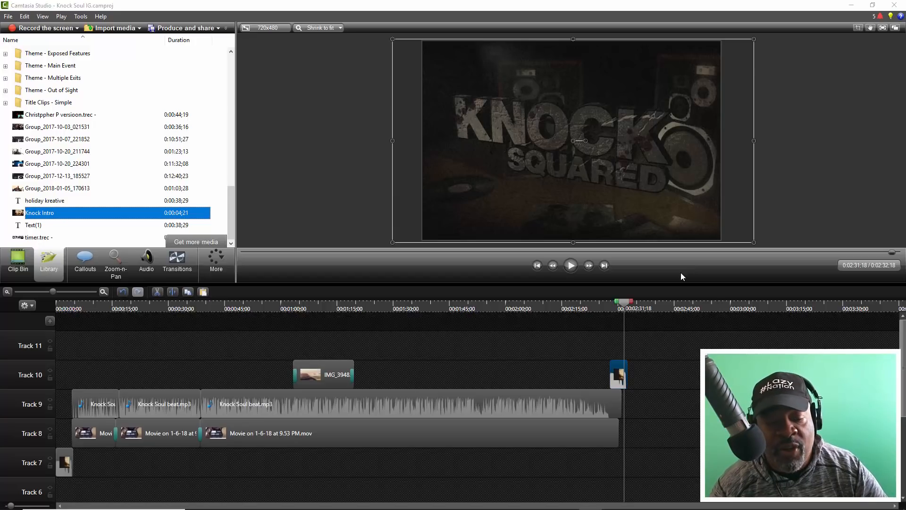
- Switch to Studio One, view the full length of the recorded tracks, and return to the Camtasia project
left_click(617, 500)
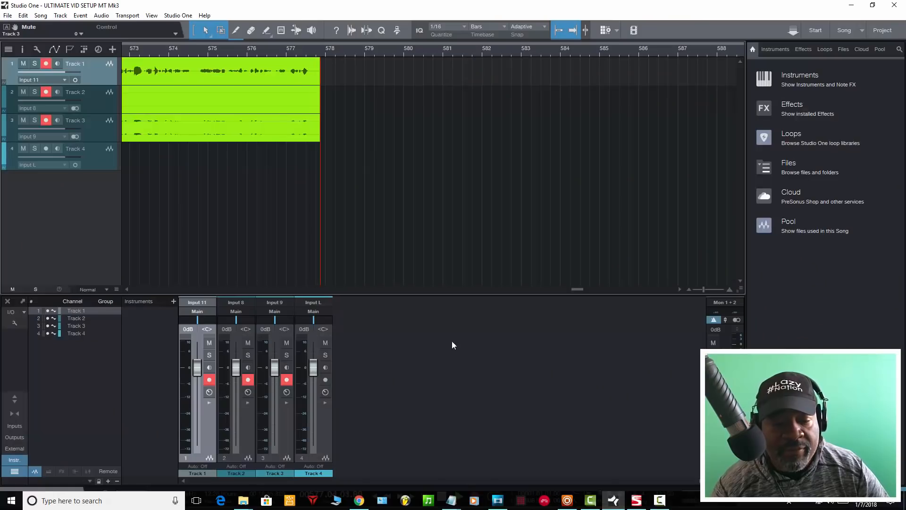
left_click_drag(702, 287, 691, 282)
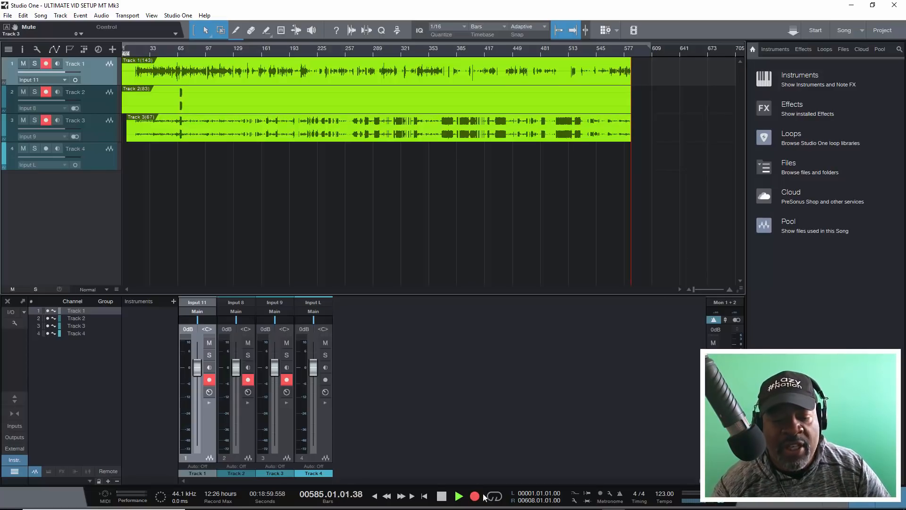
mouse_move(487, 507)
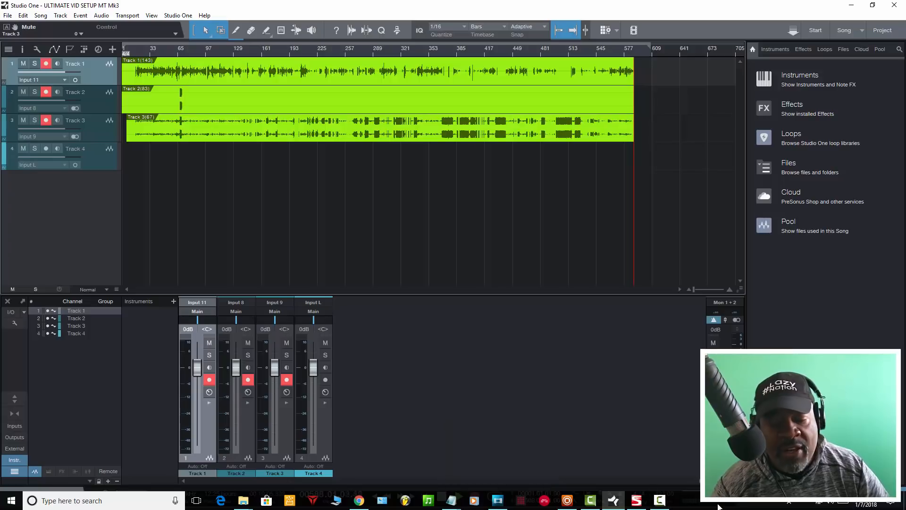
mouse_move(609, 506)
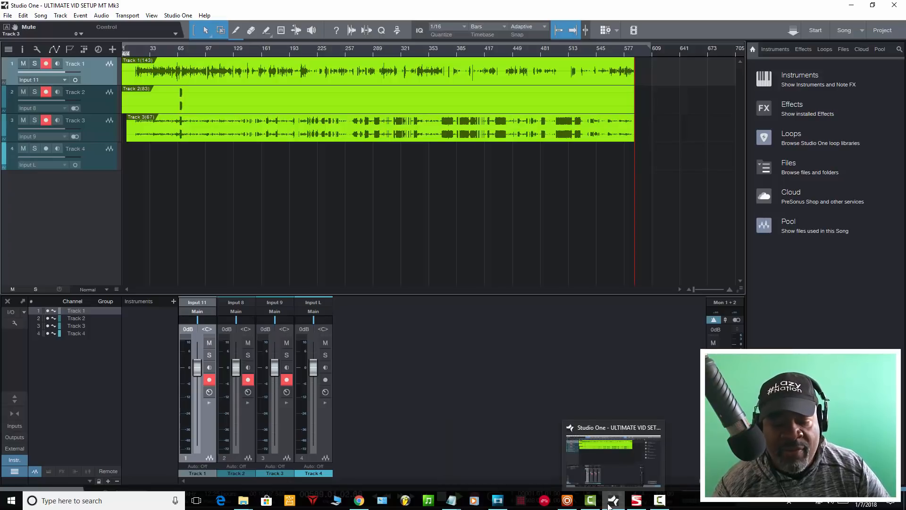
left_click(579, 477)
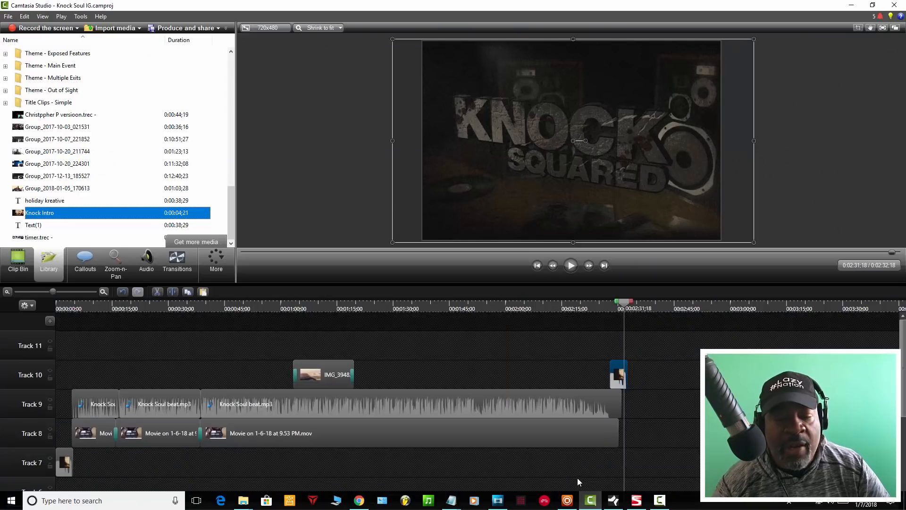